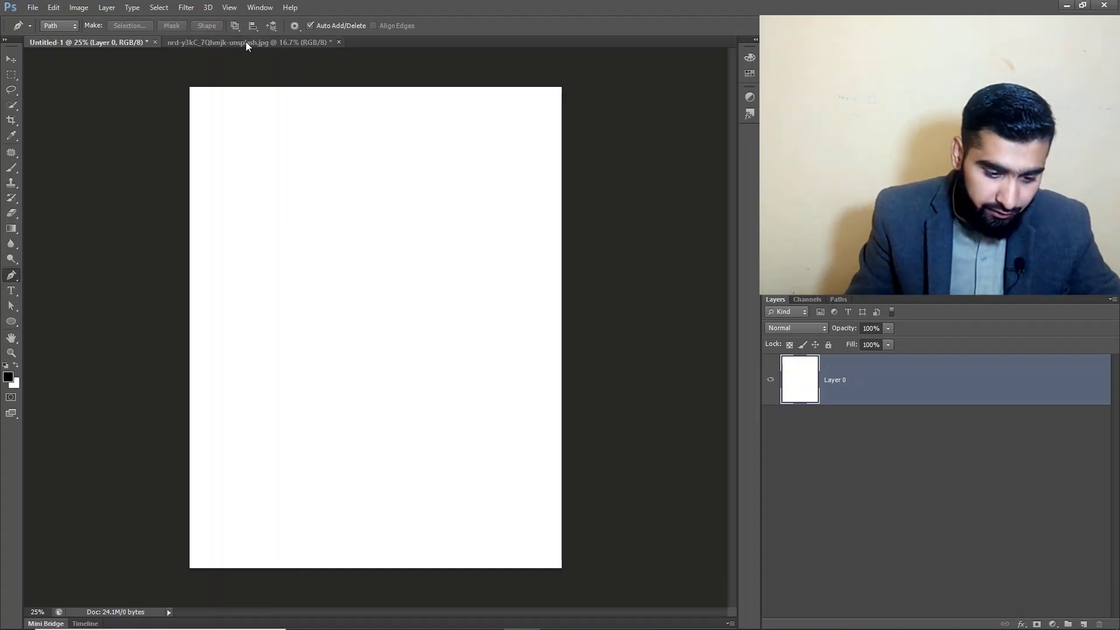
Step: Draw an open S-shaped path with three anchor points down the blank page using the Pen tool
left_click(367, 163)
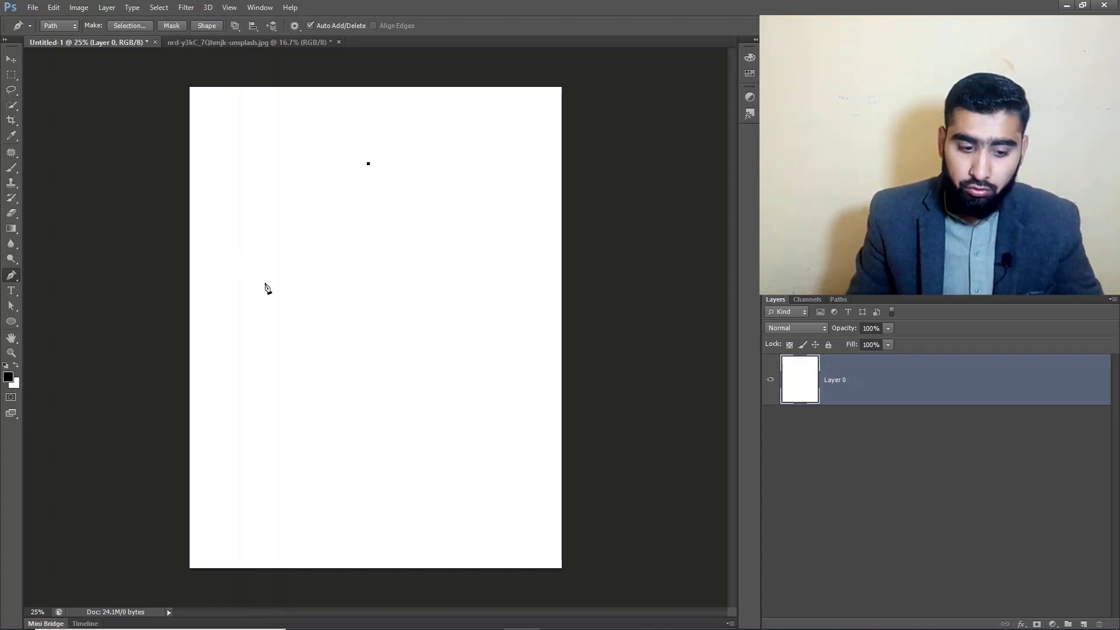
left_click(291, 318)
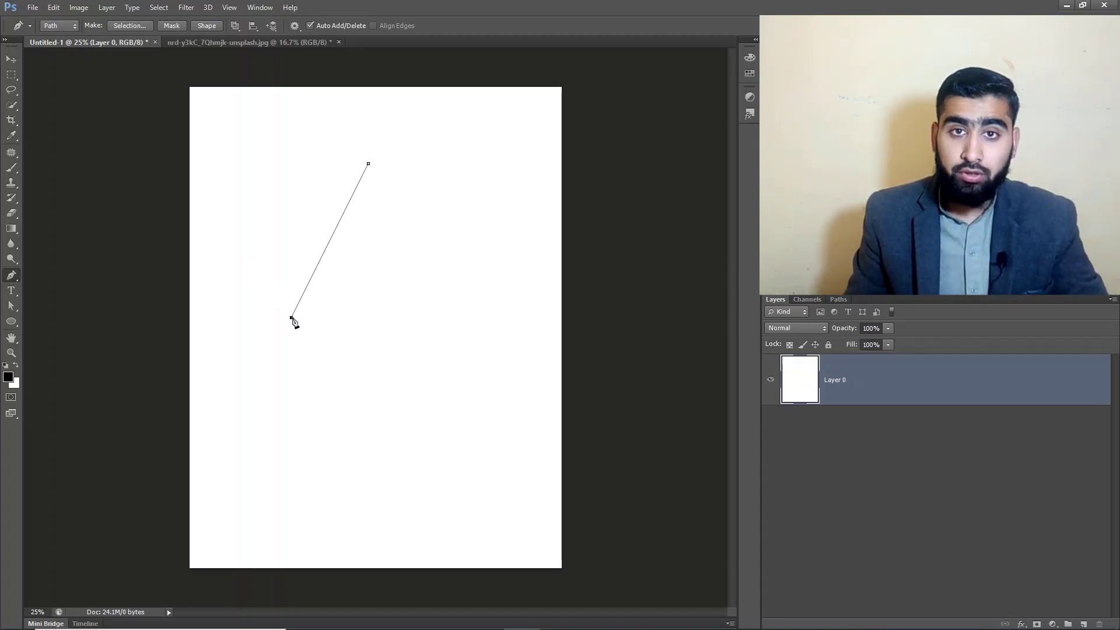
left_click_drag(292, 319, 330, 446)
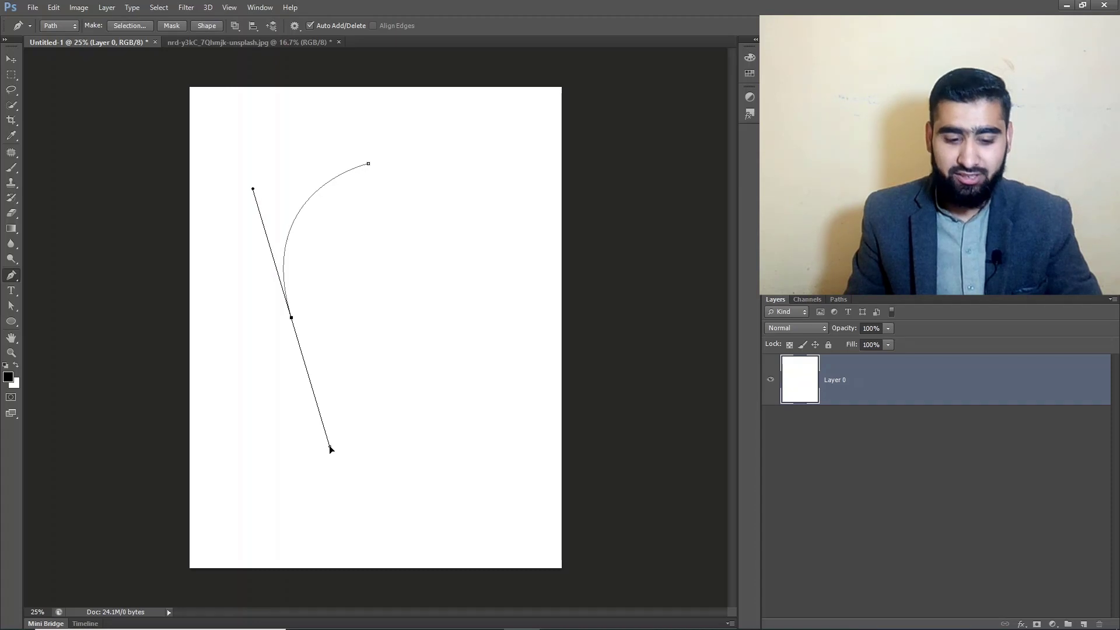
left_click_drag(241, 445, 140, 464)
left_click_drag(342, 428, 157, 422)
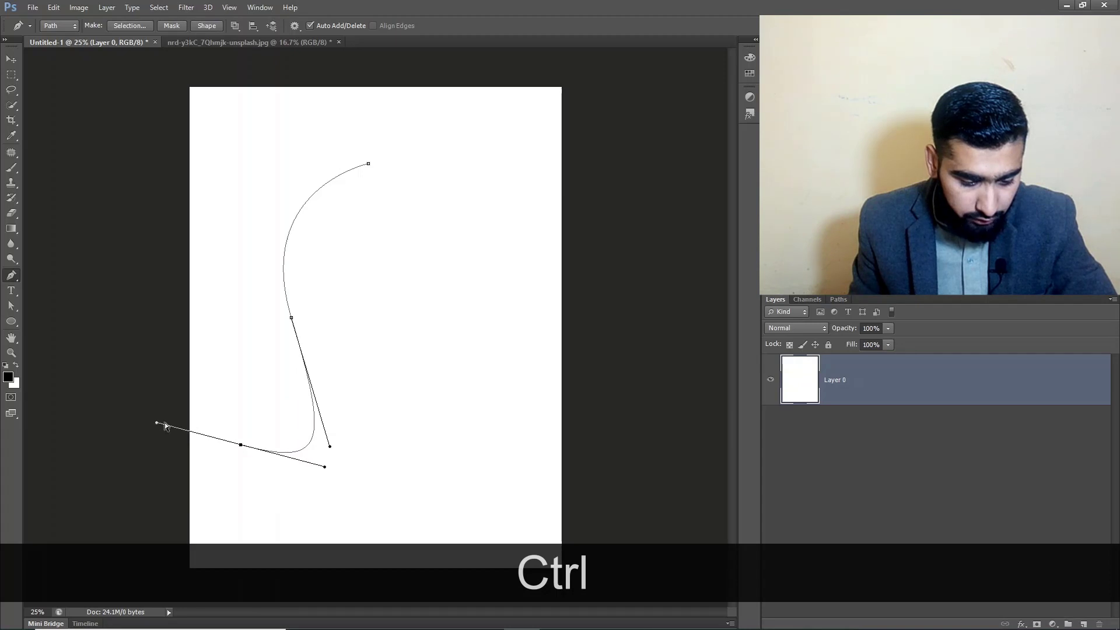
Step: Reposition the path's anchors, moving the end anchor lower and the middle anchor higher
key("ctrl")
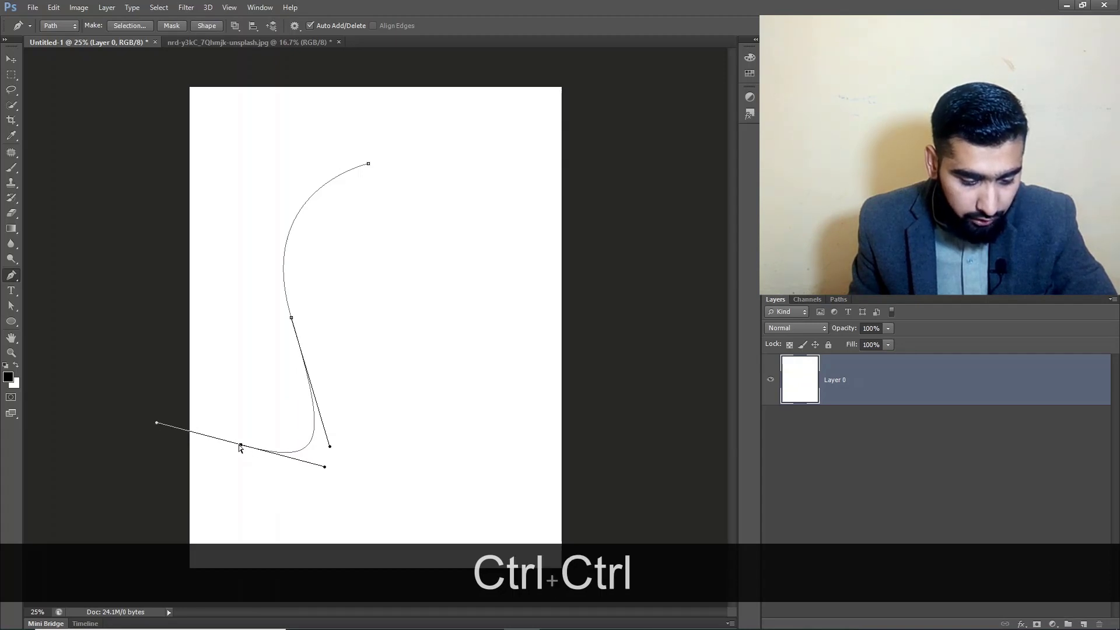
left_click_drag(240, 447, 232, 497)
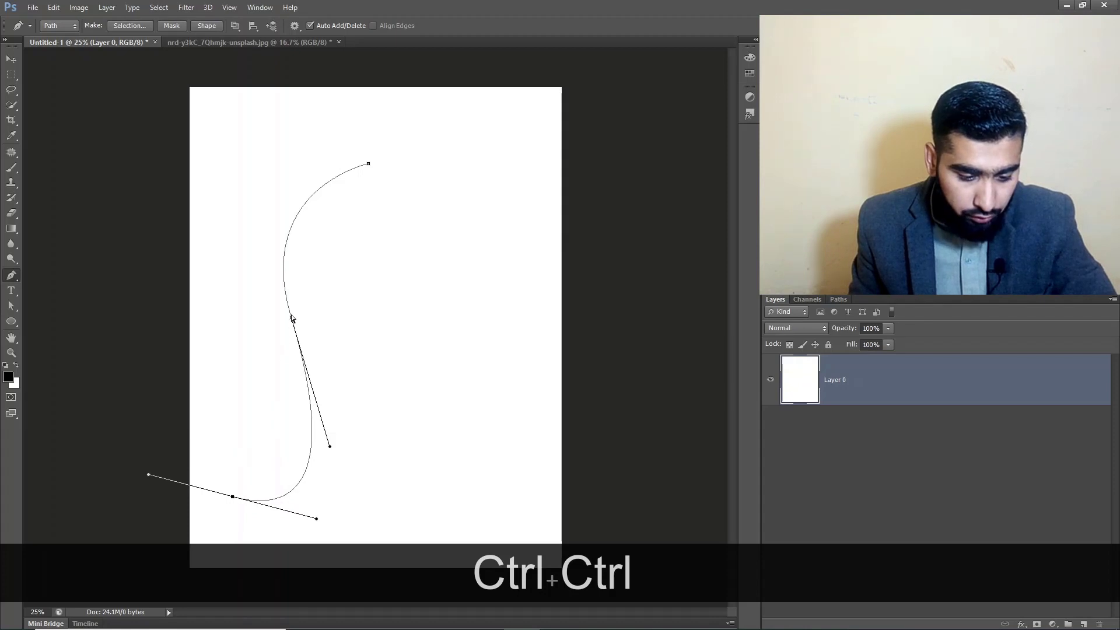
left_click_drag(292, 320, 300, 279)
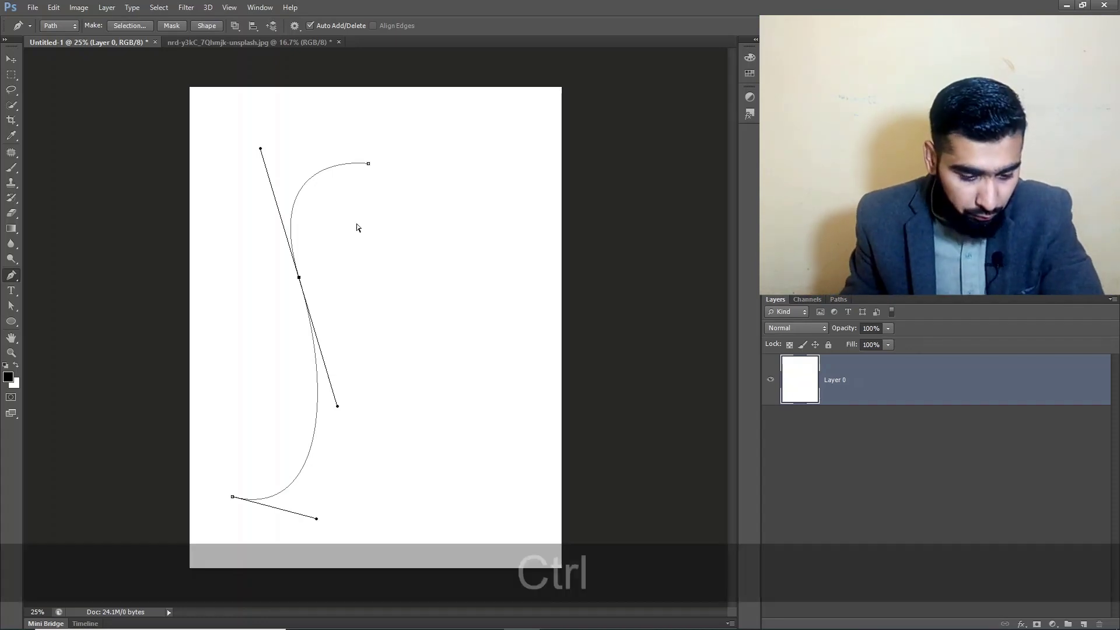
Step: Toggle the last anchor move off and on repeatedly with single-level undo
key("ctrl+z")
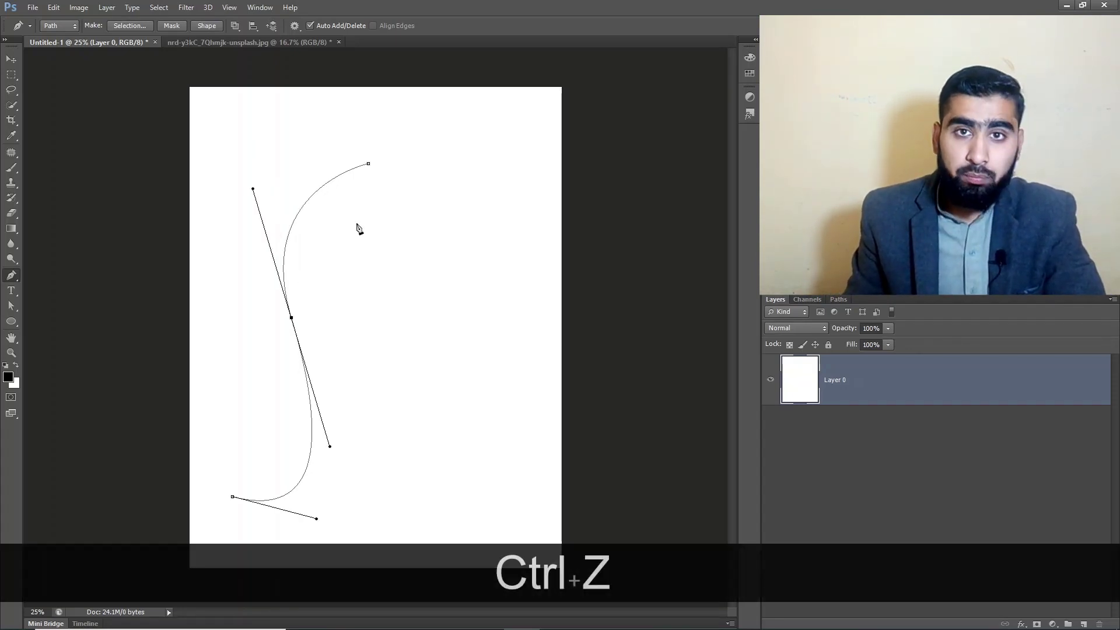
key("ctrl+z")
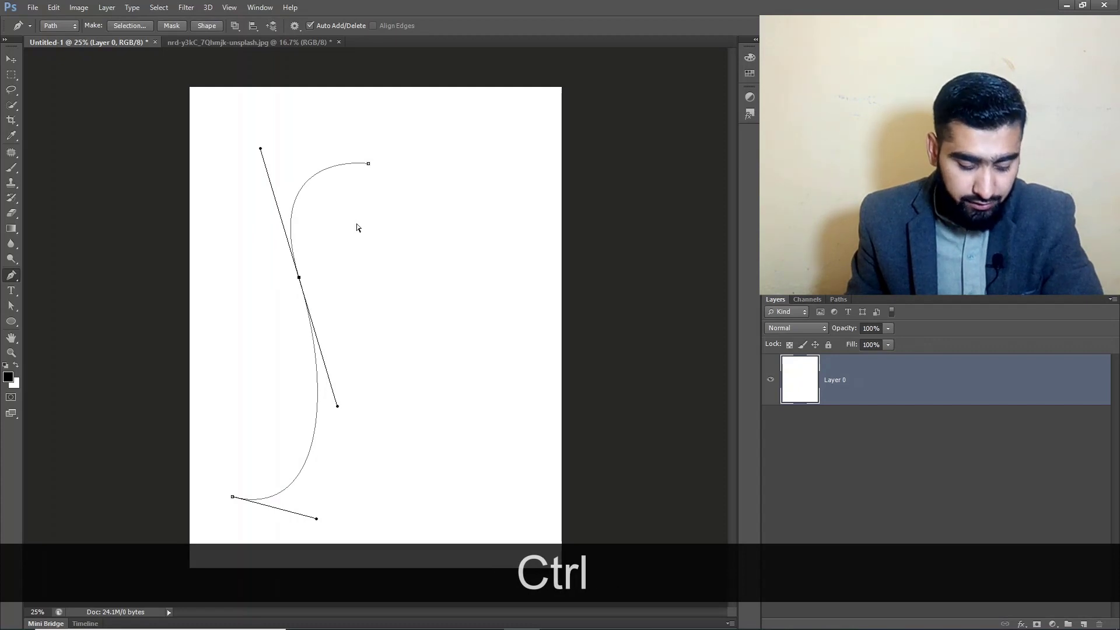
key("ctrl")
key("ctrl+z")
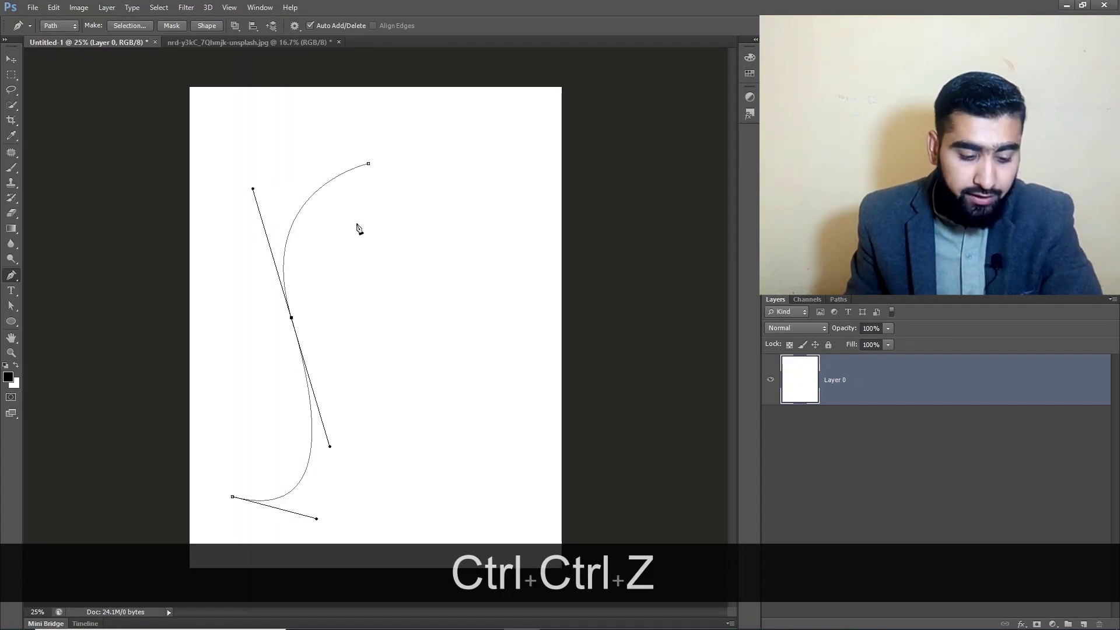
key("ctrl+z")
key("ctrl+z")
key("ctrl+z")
key("ctrl+z")
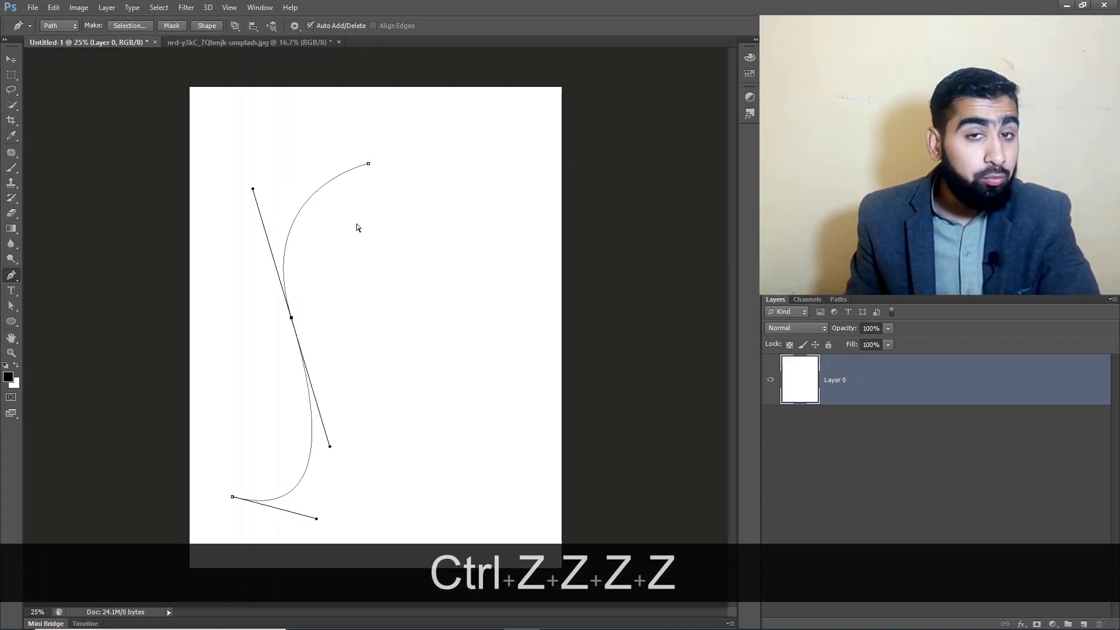
key("ctrl+z")
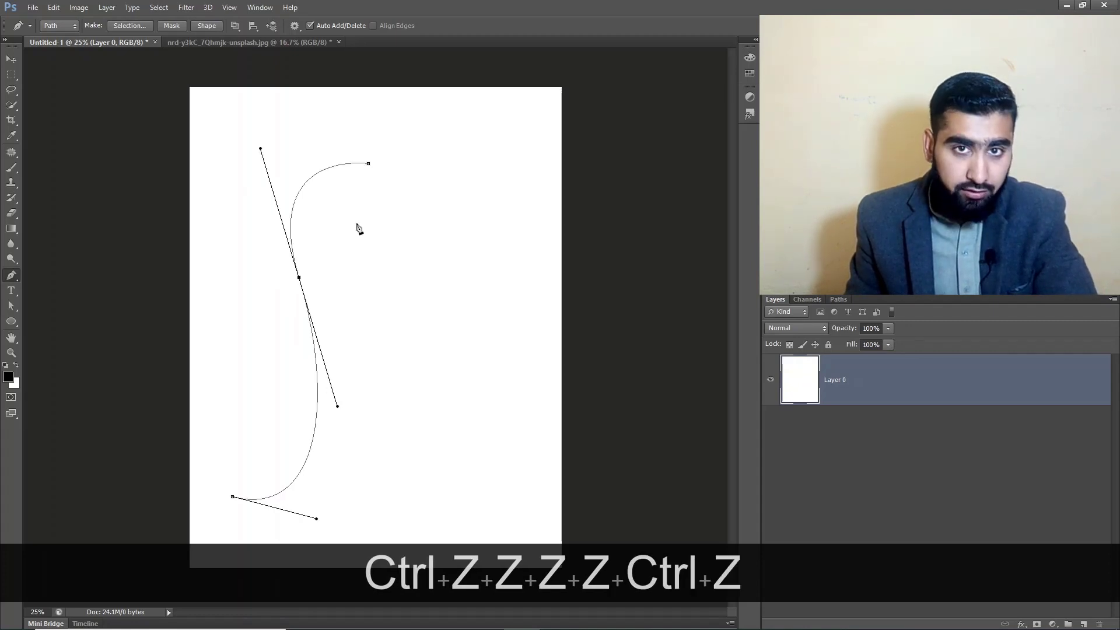
key("ctrl")
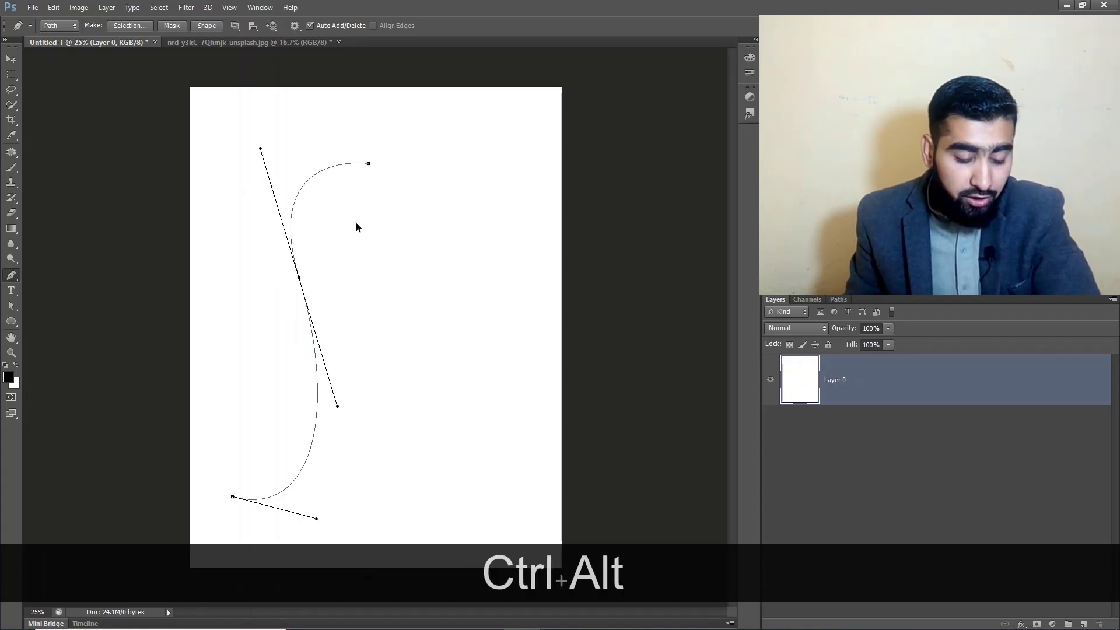
Step: Step backward through the history until the whole S-shaped path is removed
key("ctrl+alt+z")
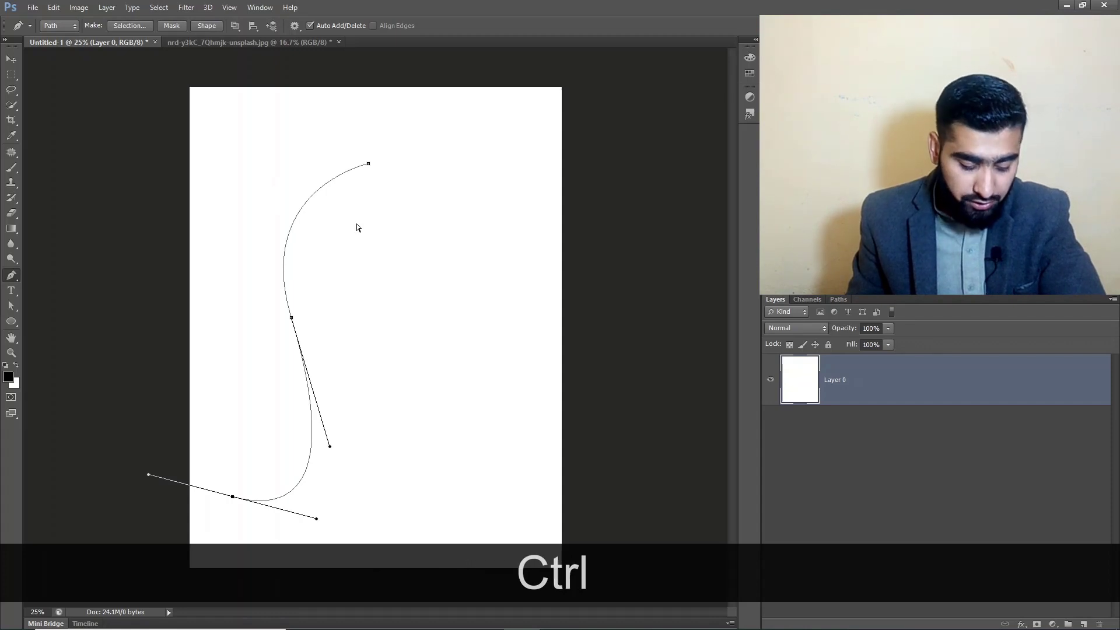
key("ctrl+alt+z")
key("ctrl+alt+z")
key("ctrl+alt+z")
key("ctrl+alt+z")
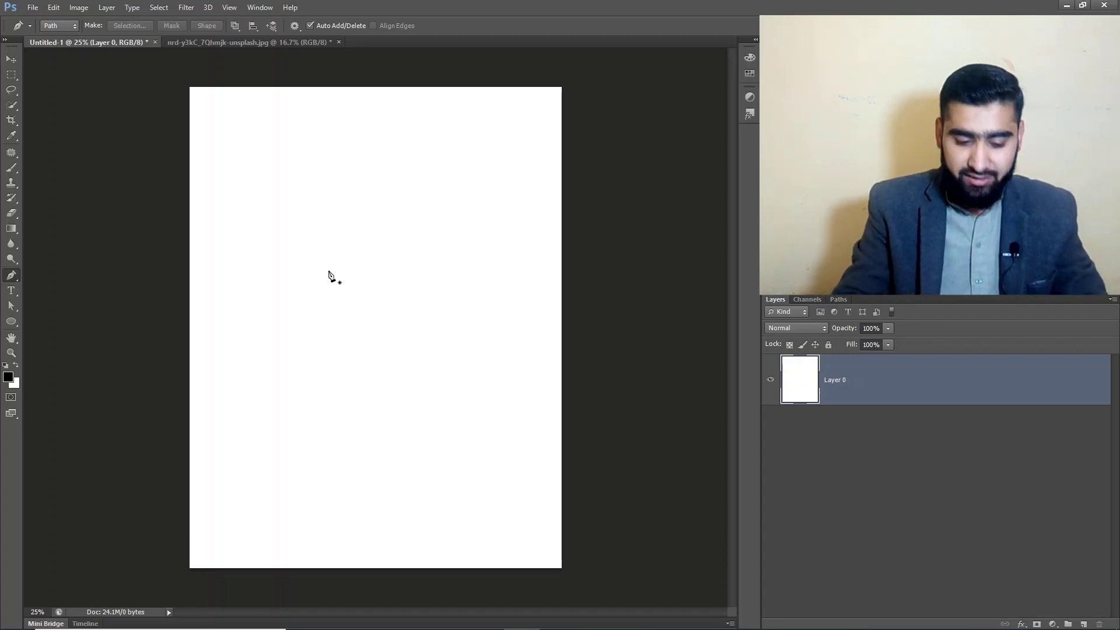
Step: Draw a closed eye-shaped path near the page's upper edge, shortening the corner anchor's outgoing handle and raising its other handle
left_click(297, 168)
left_click_drag(498, 168, 593, 261)
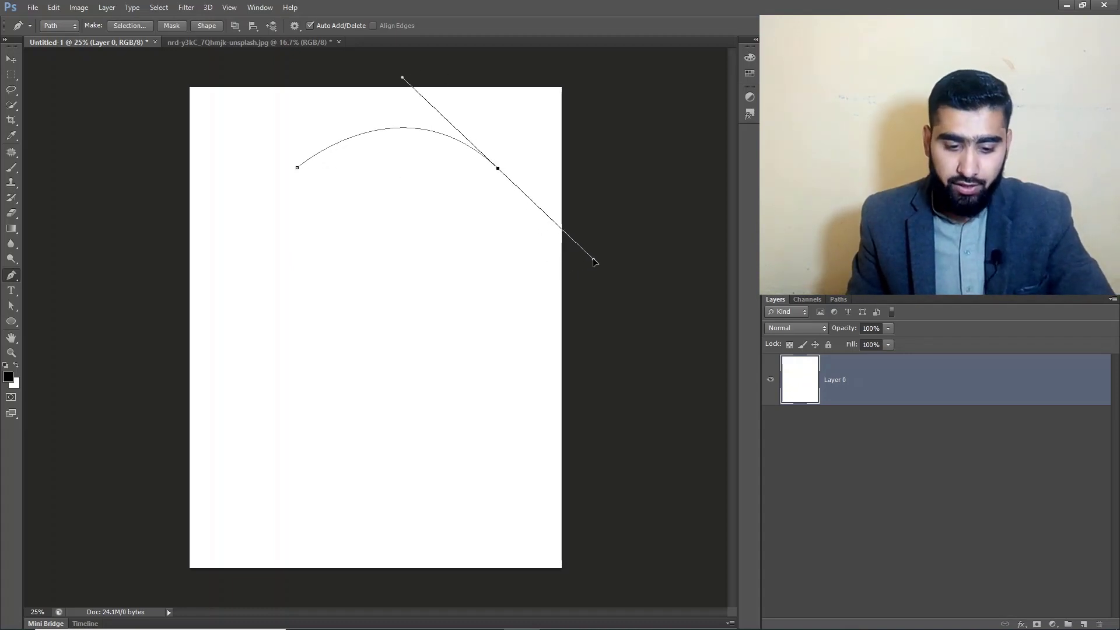
left_click_drag(593, 258, 504, 172)
key("ctrl")
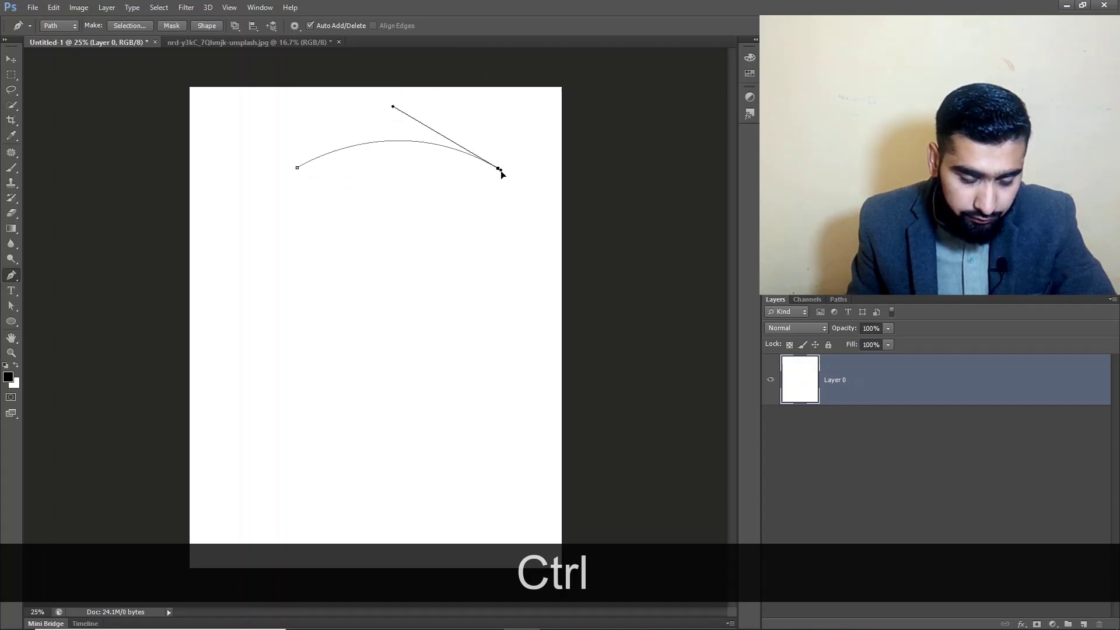
left_click_drag(392, 108, 401, 73)
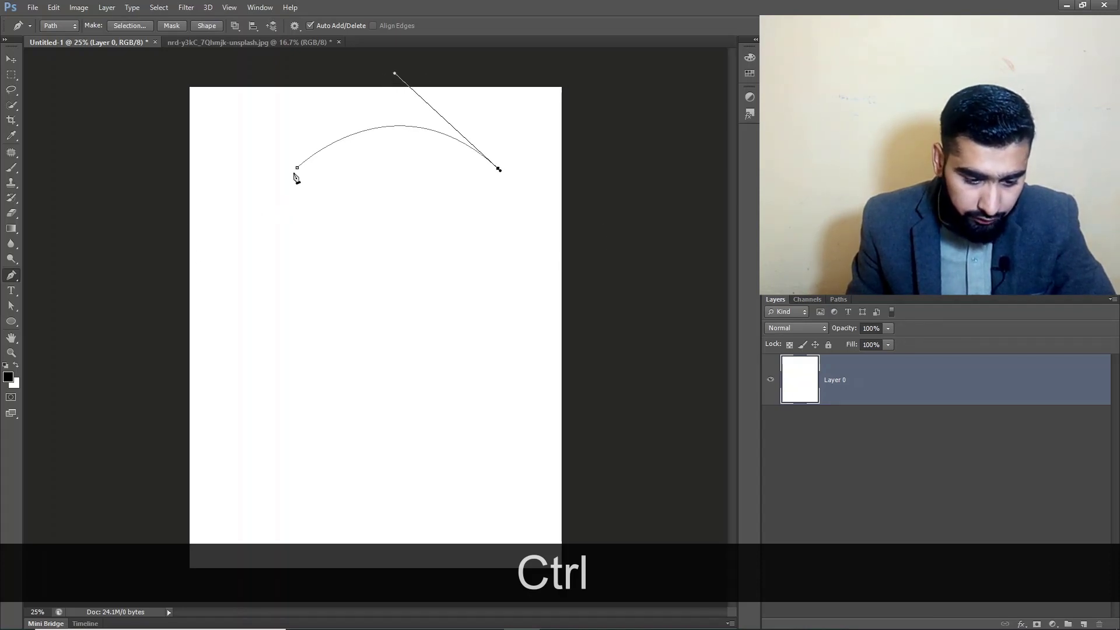
left_click_drag(298, 169, 195, 99)
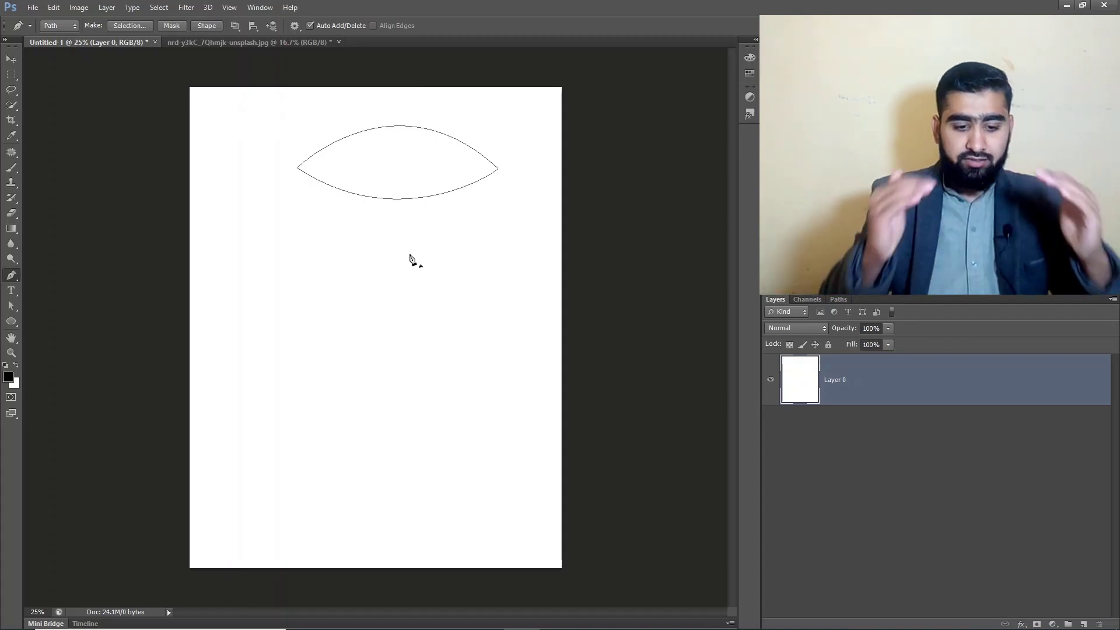
Step: Convert the eye-shaped path into a new anti-aliased selection with a 0-pixel feather radius
right_click(412, 141)
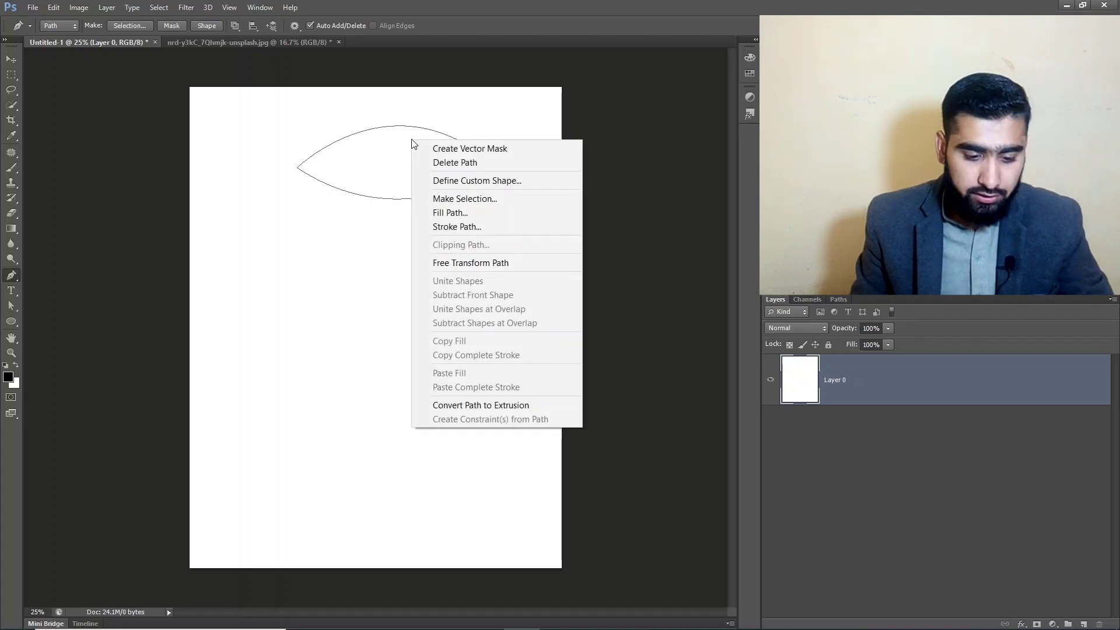
right_click(383, 143)
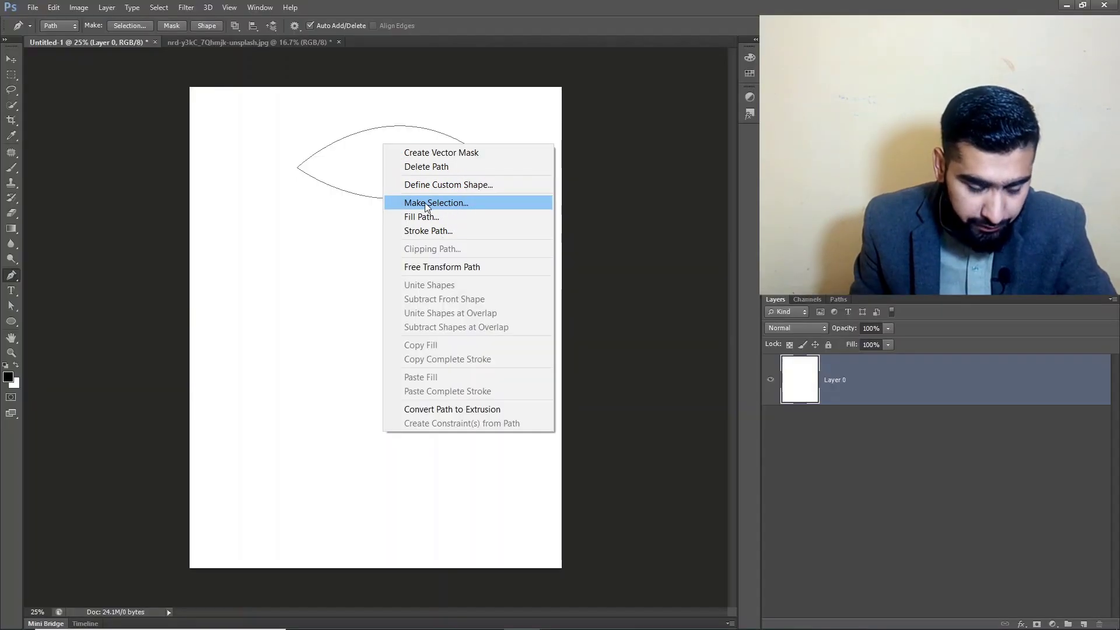
left_click(425, 202)
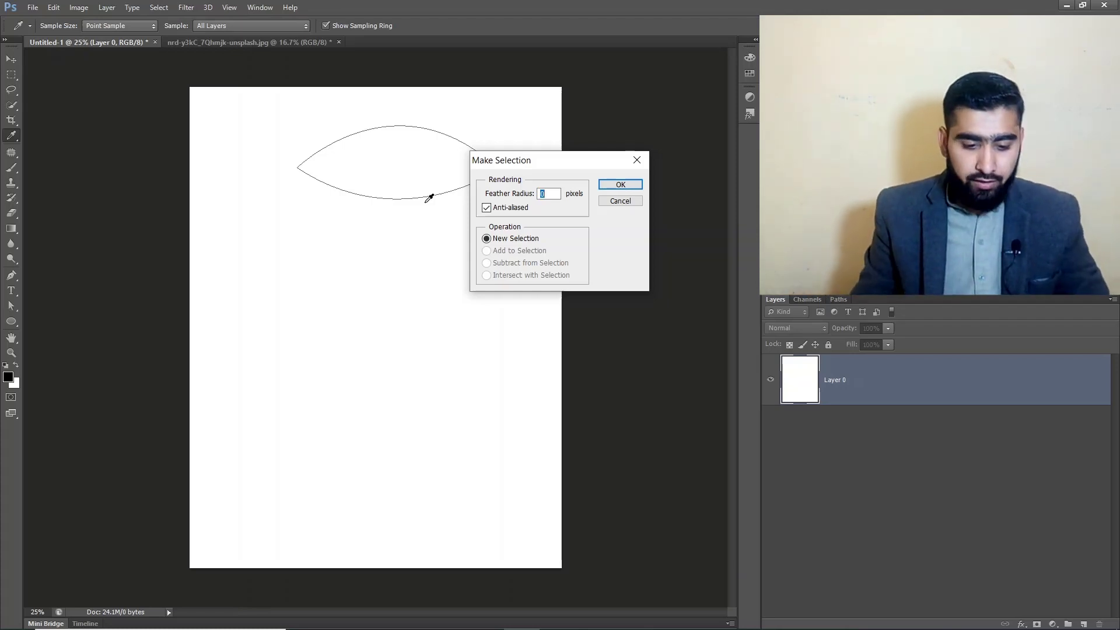
left_click(621, 186)
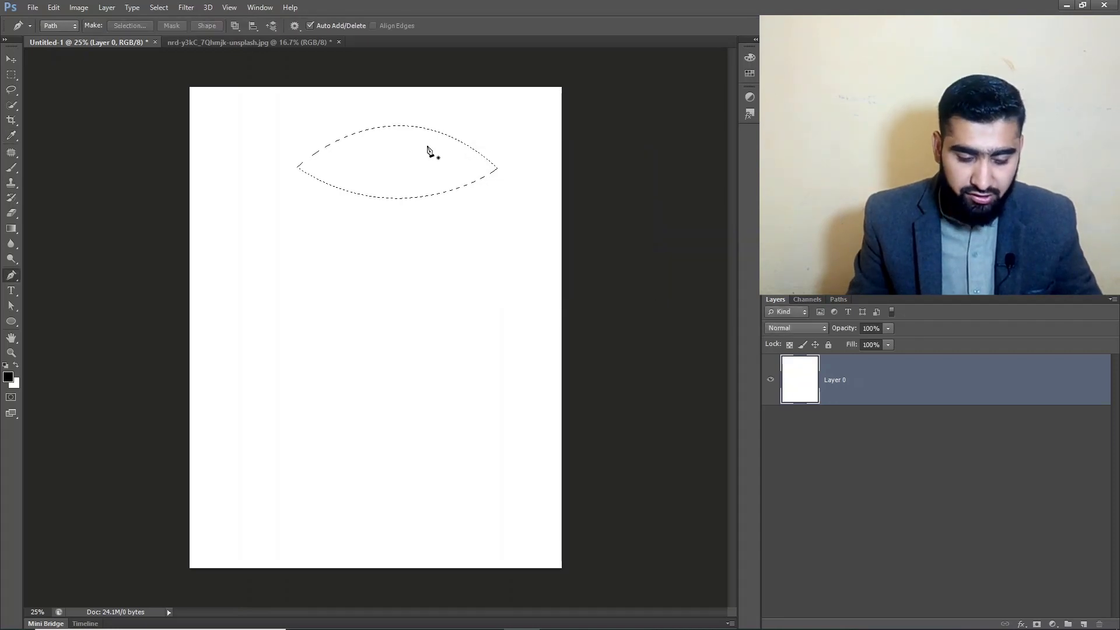
Step: Delete the selected eye-shaped area from Layer 0 and deselect
key("Delete")
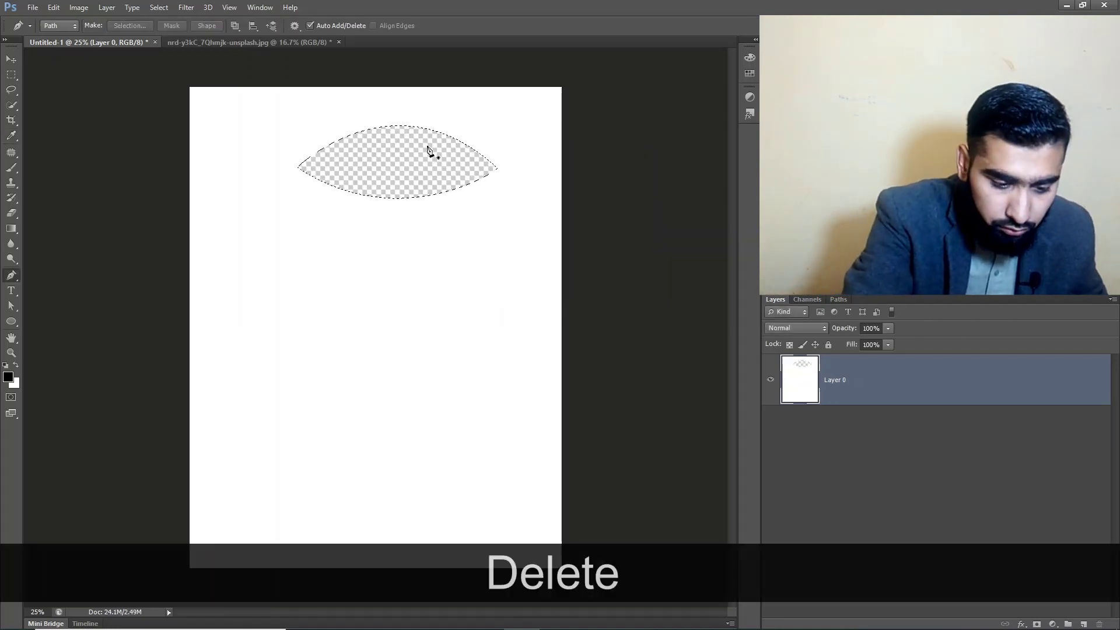
key("ctrl+d")
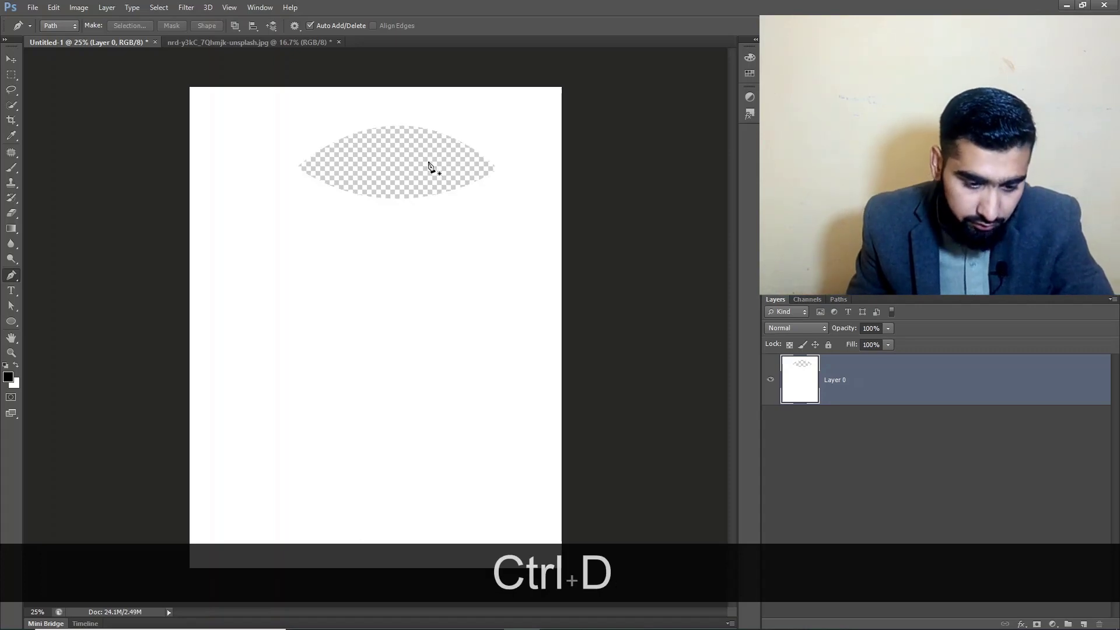
Step: Undo the deselection and the deletion on Layer 0, and clear the restored selection
key("ctrl+z")
key("ctrl+alt+z")
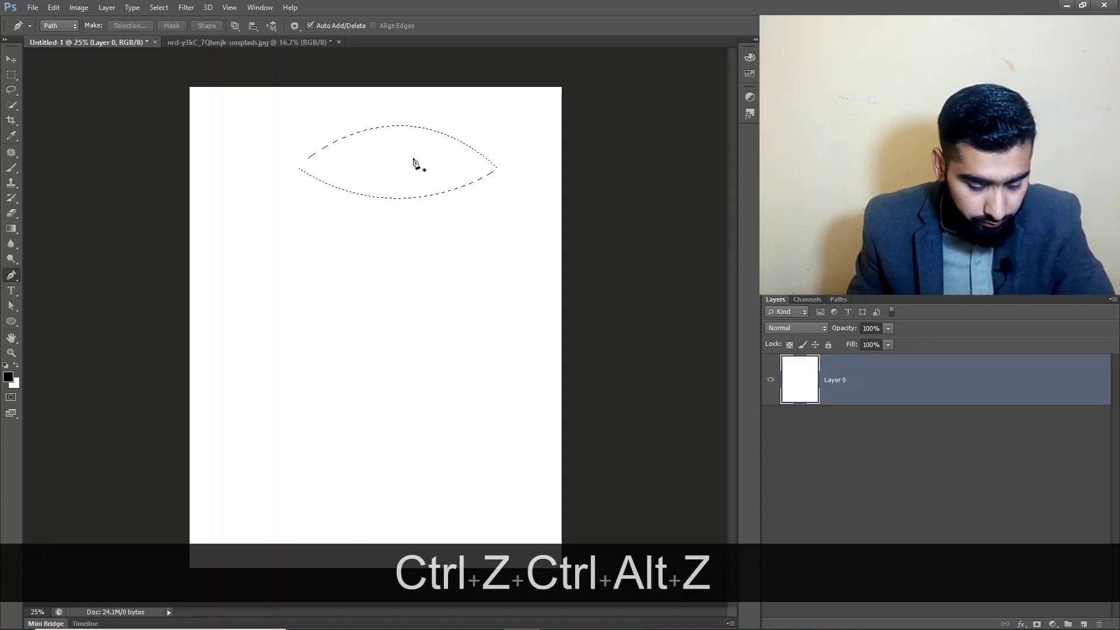
key("ctrl+d")
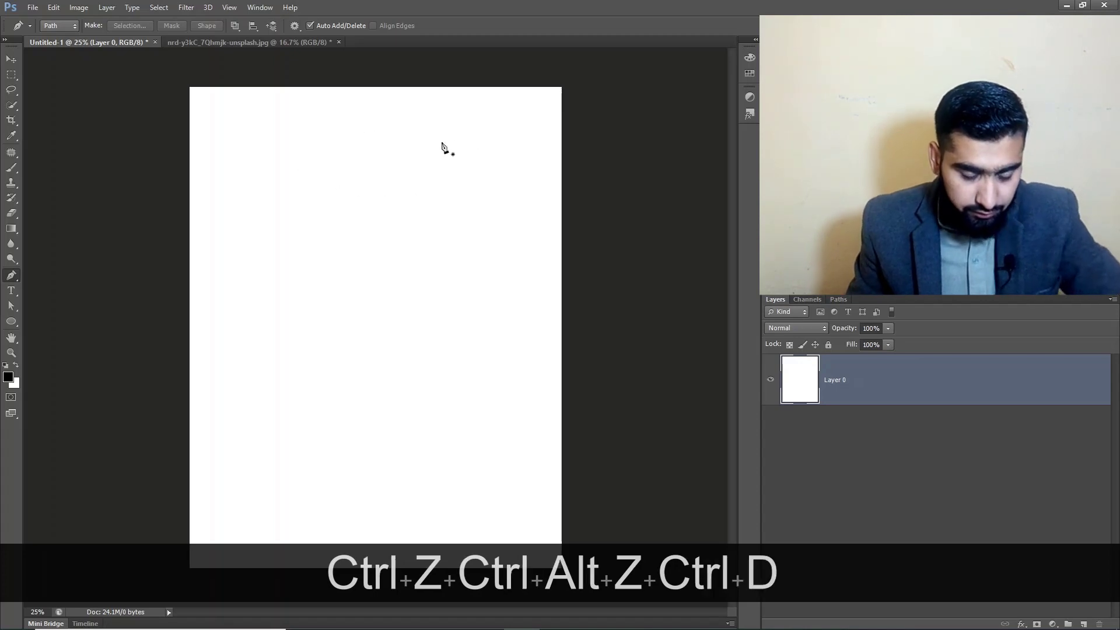
Step: Draw a closed leaf-shaped path in the upper part of the page and load the work path as a selection
left_click(288, 177)
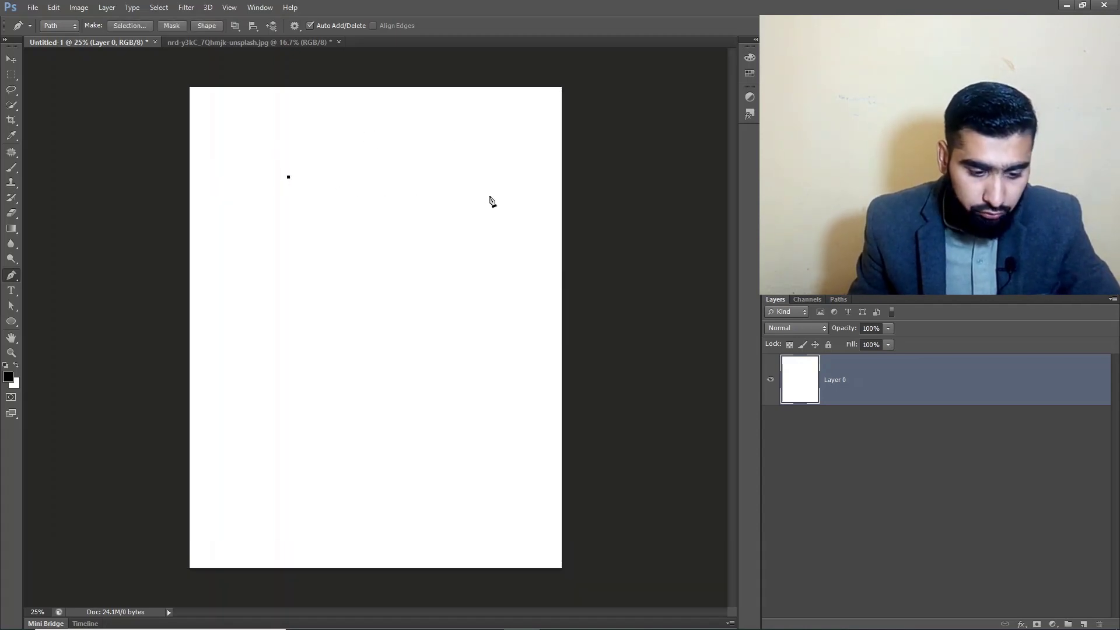
left_click_drag(471, 227, 515, 338)
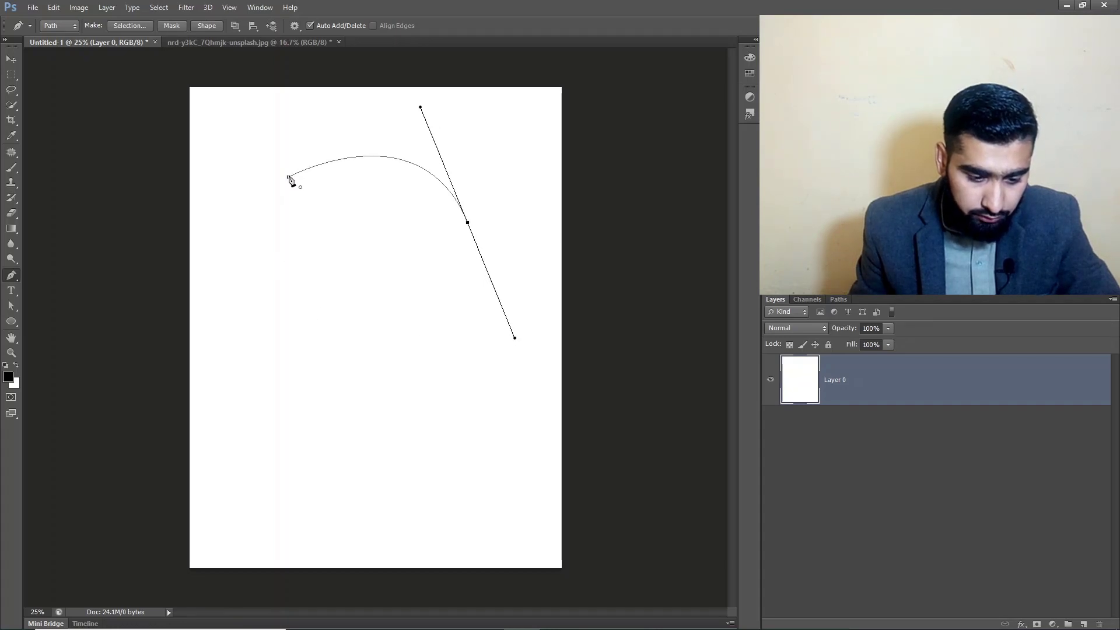
left_click_drag(288, 177, 309, 40)
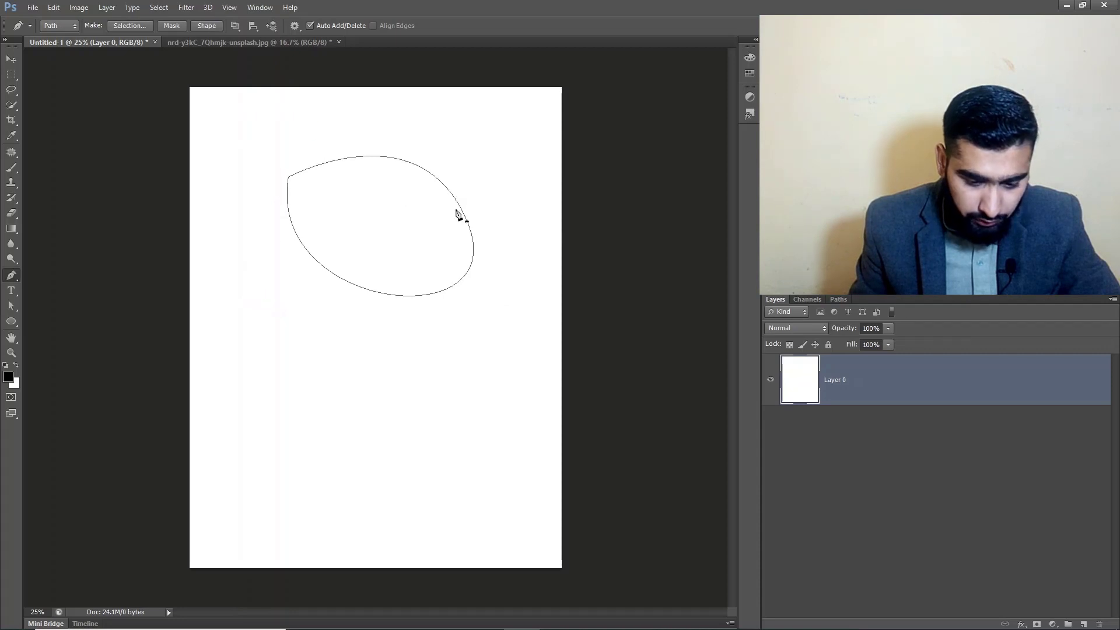
left_click(838, 299)
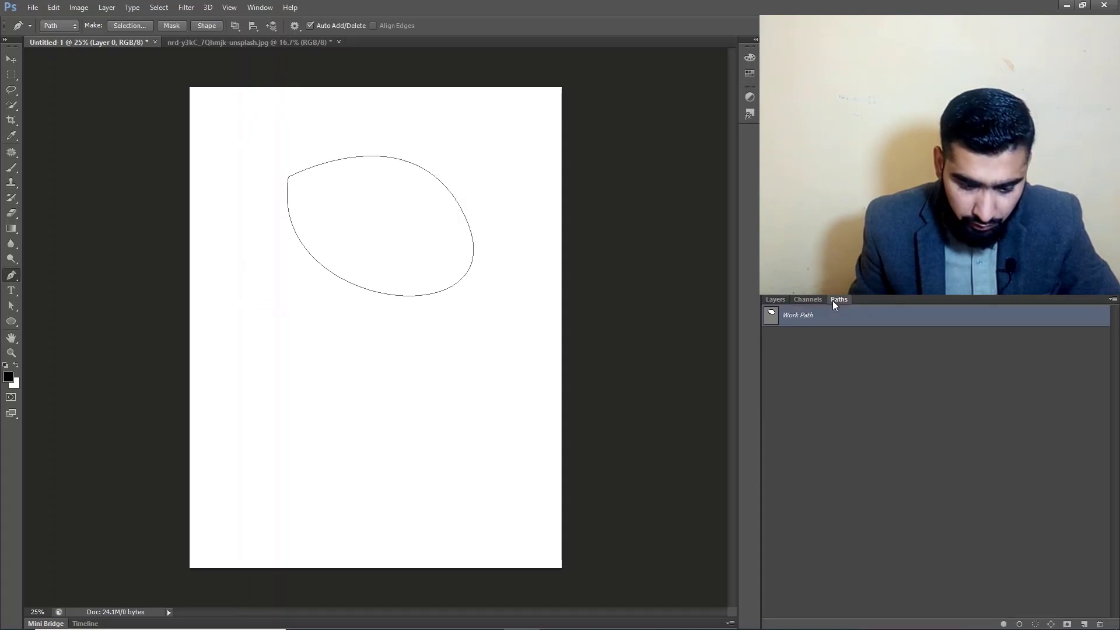
left_click(774, 318, "ctrl")
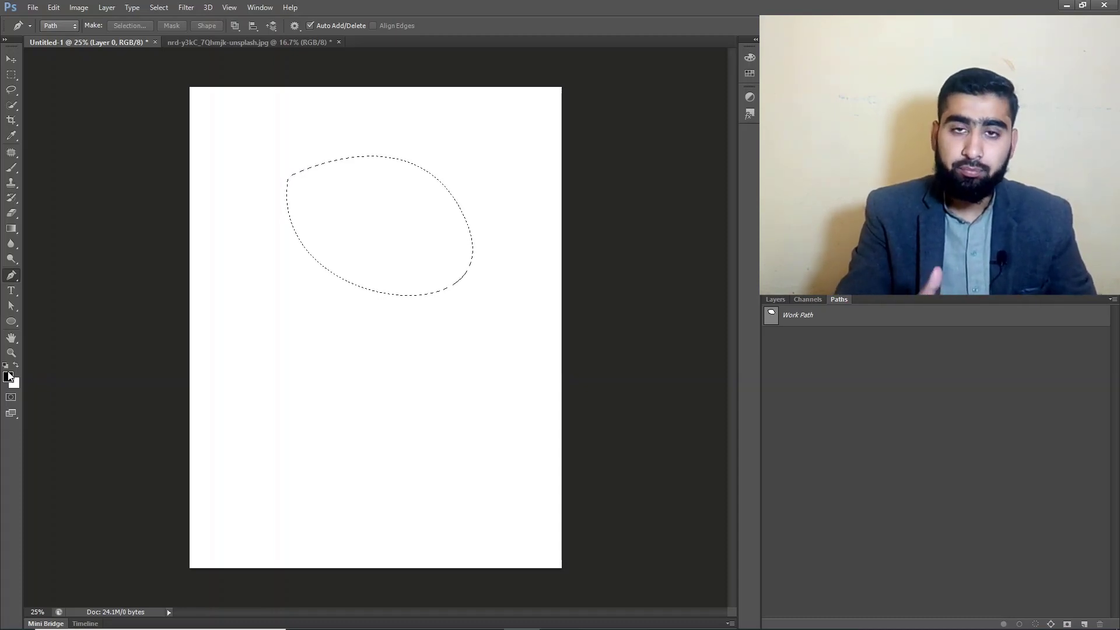
Step: Fill the leaf-shaped selection with the custom colour 553af7 in Normal mode at 100% opacity
key("shift+BackSpace")
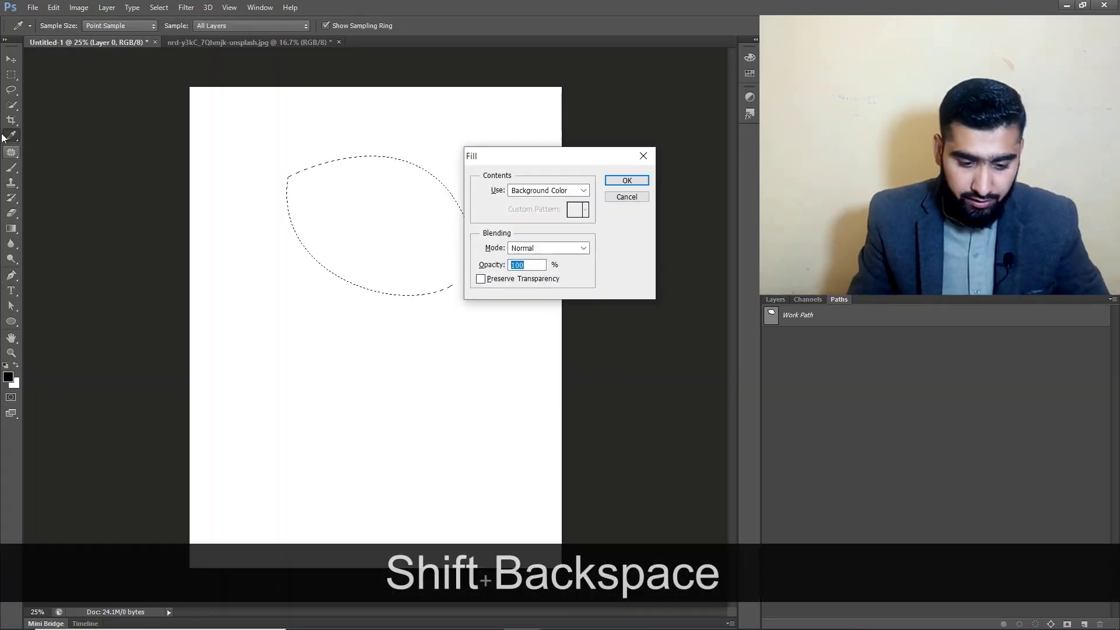
left_click(584, 190)
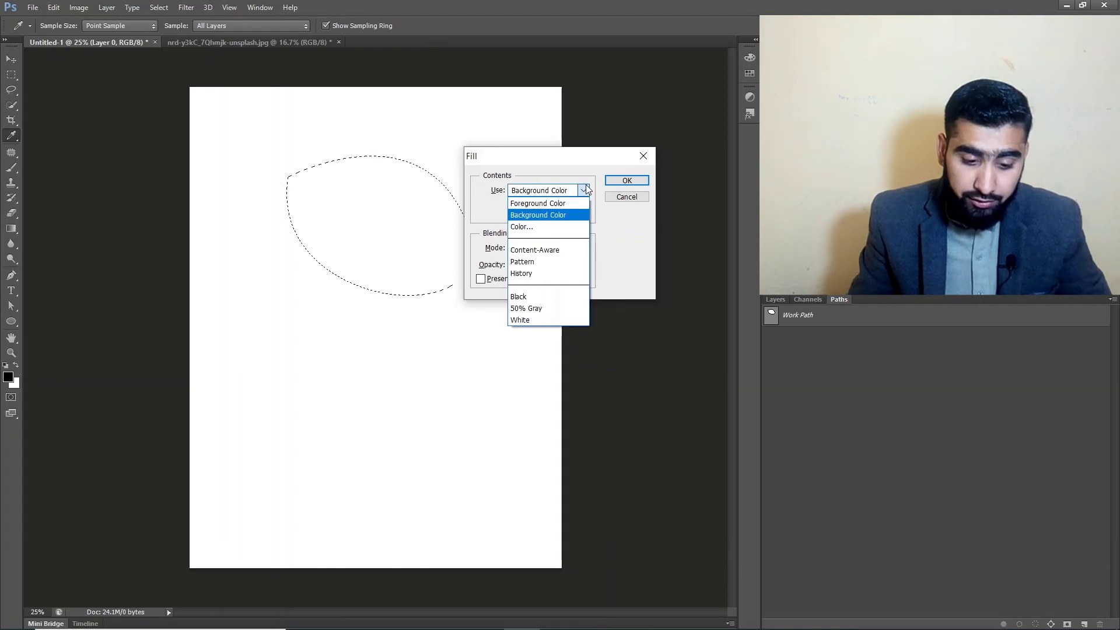
left_click(542, 225)
left_click_drag(533, 195, 557, 212)
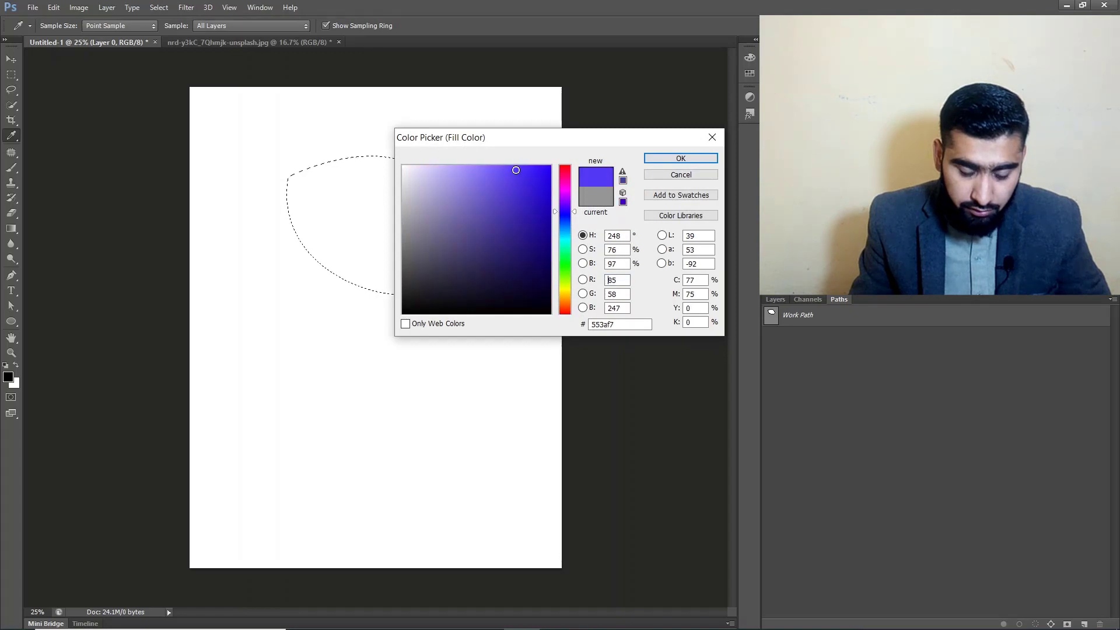
left_click(679, 158)
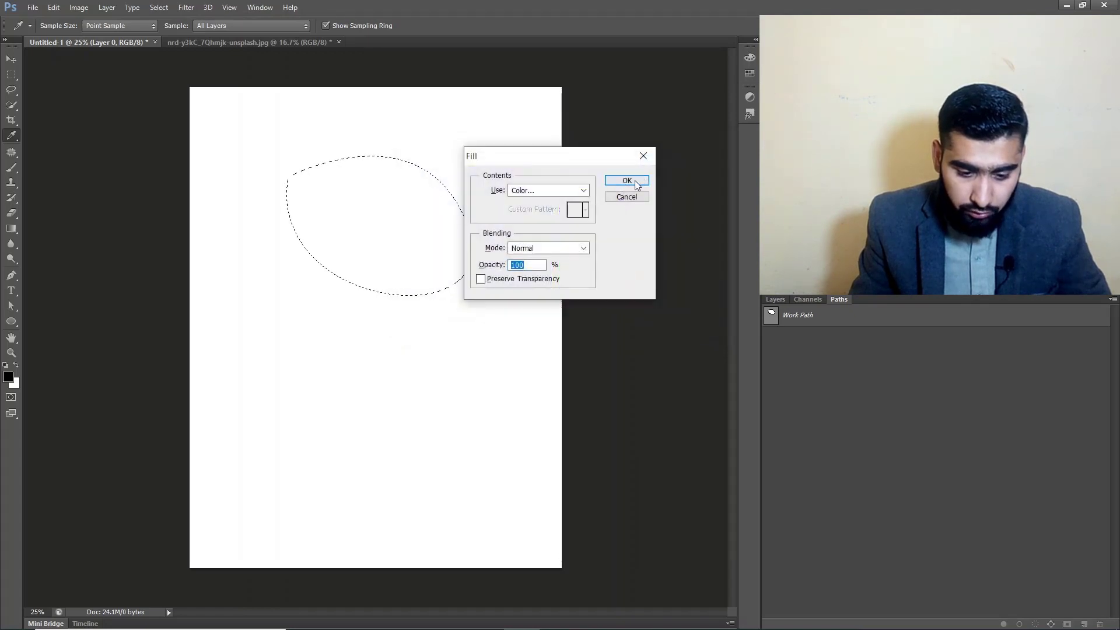
left_click(627, 181)
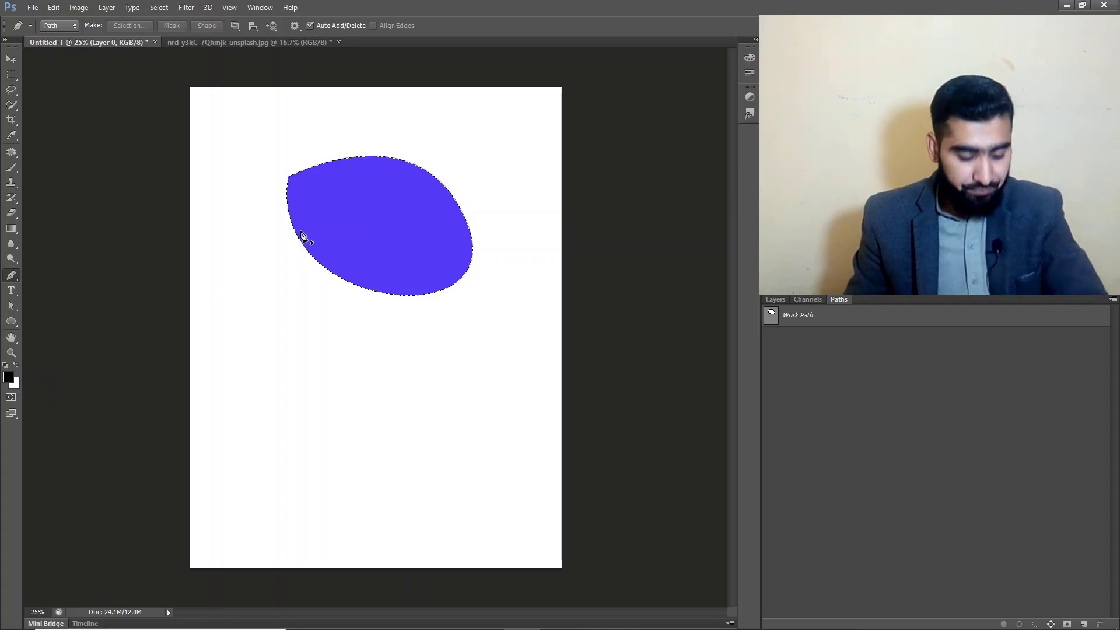
Step: Undo the colour fill, the selection and the last drawing steps of the leaf-shaped path
key("ctrl+z")
key("ctrl+alt+z")
key("ctrl+alt+z")
key("ctrl+alt+z")
key("ctrl+alt+z")
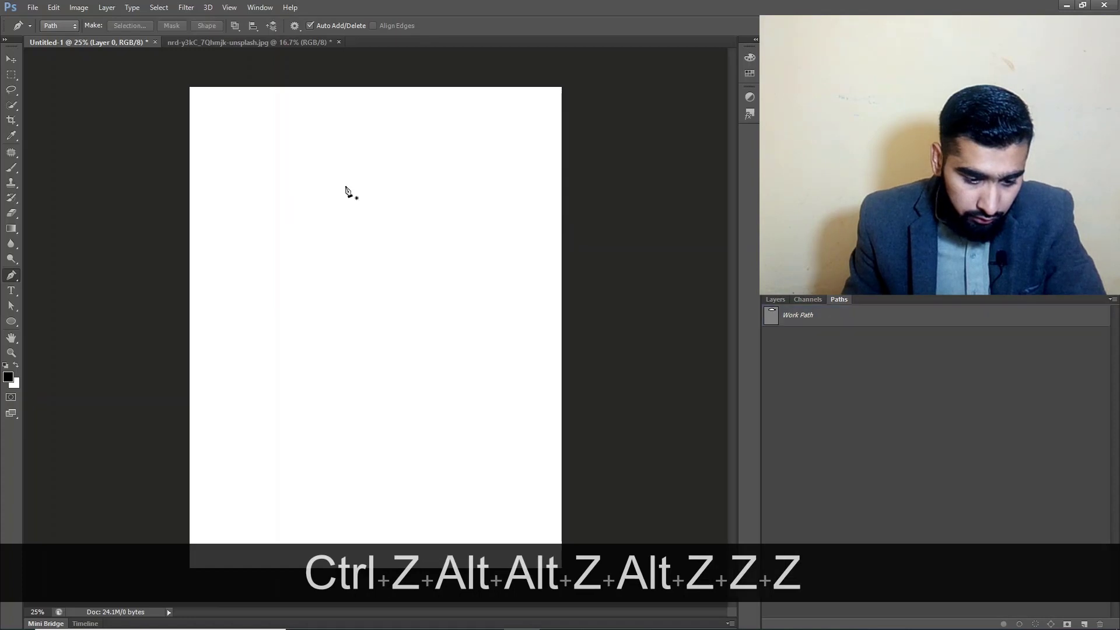
Step: Draw a closed shield-shaped path with a top anchor and a pointed bottom anchor, folding the bottom anchor's outgoing handle onto its point
left_click(375, 165)
left_click_drag(394, 373, 258, 601)
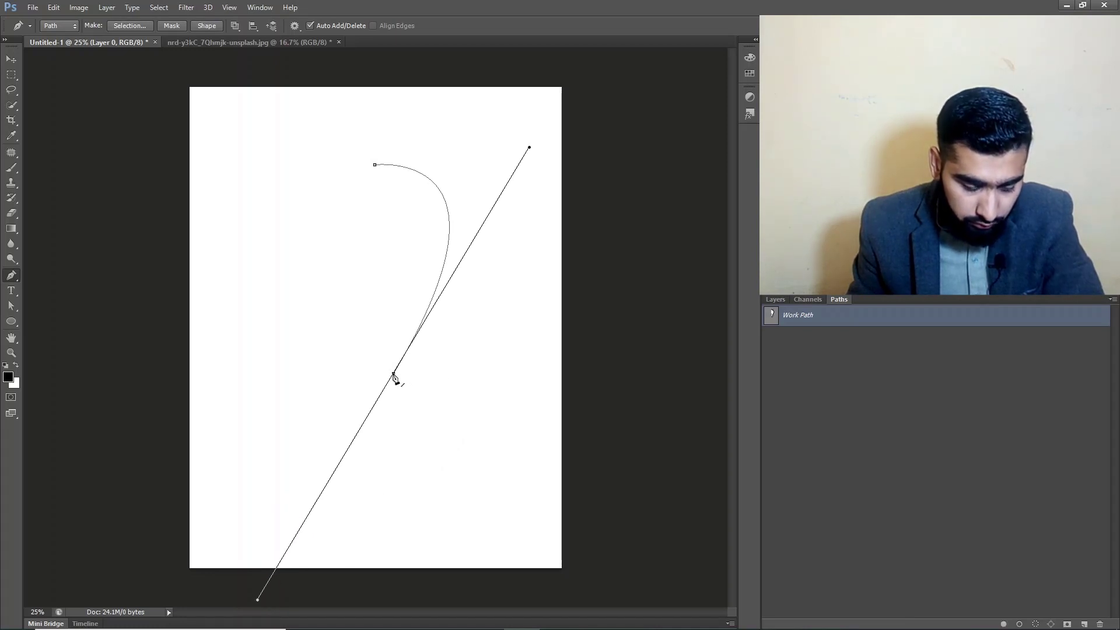
key("ctrl")
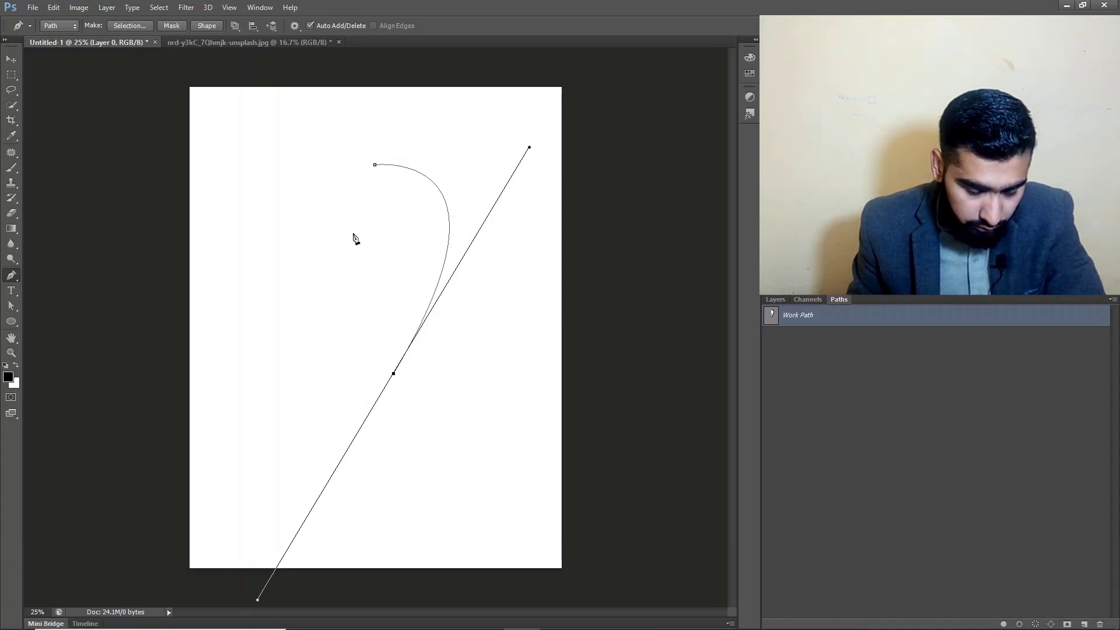
key("ctrl")
left_click_drag(260, 603, 393, 373)
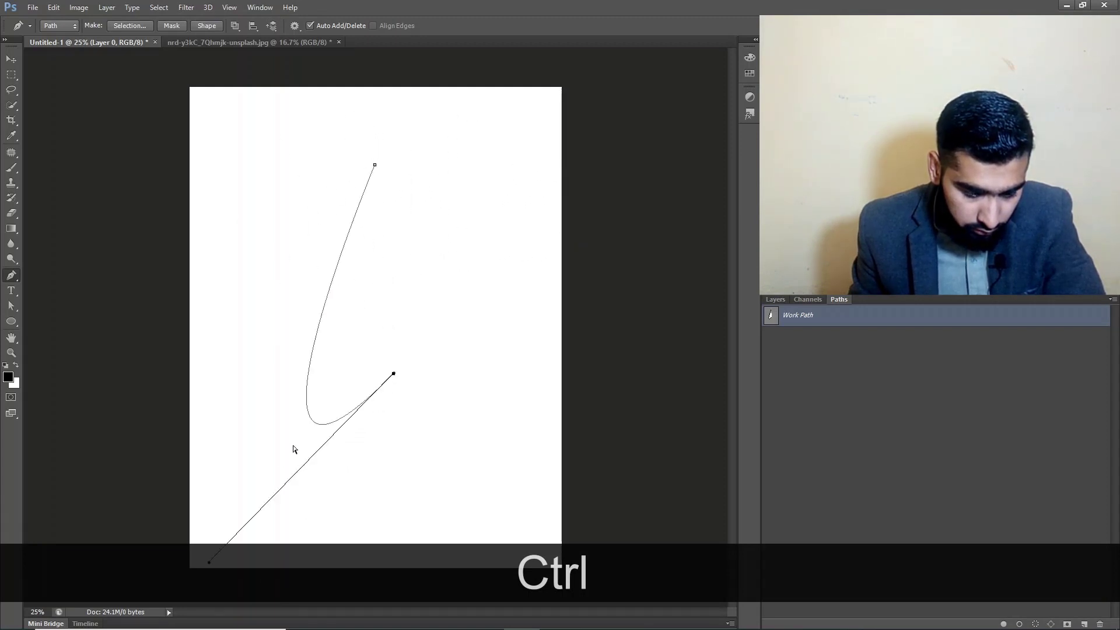
left_click_drag(210, 562, 548, 123)
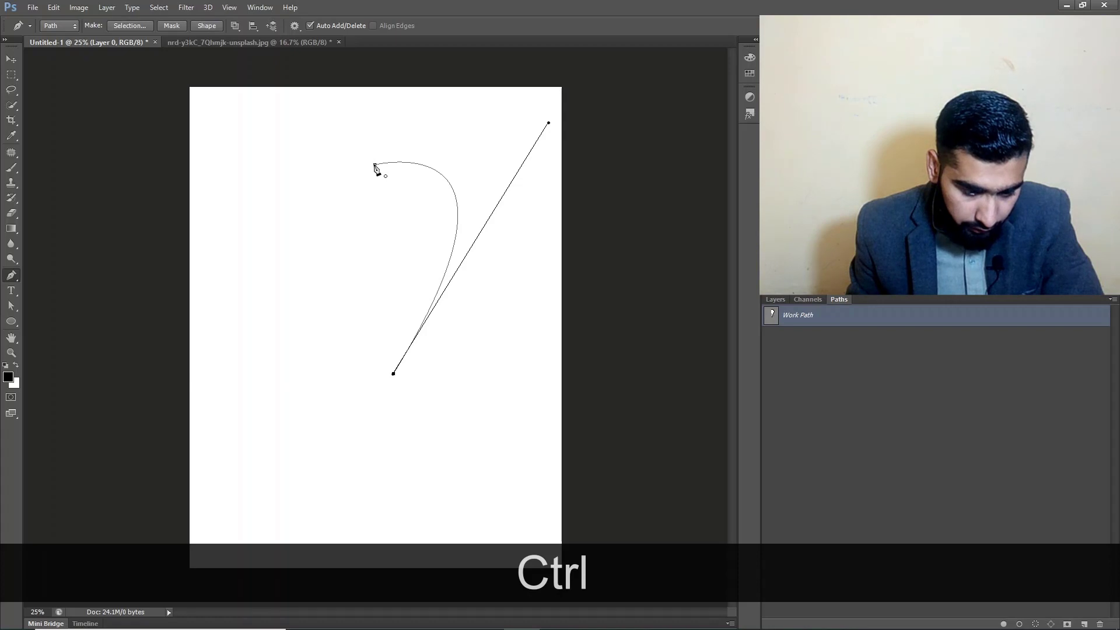
left_click_drag(374, 166, 615, 156)
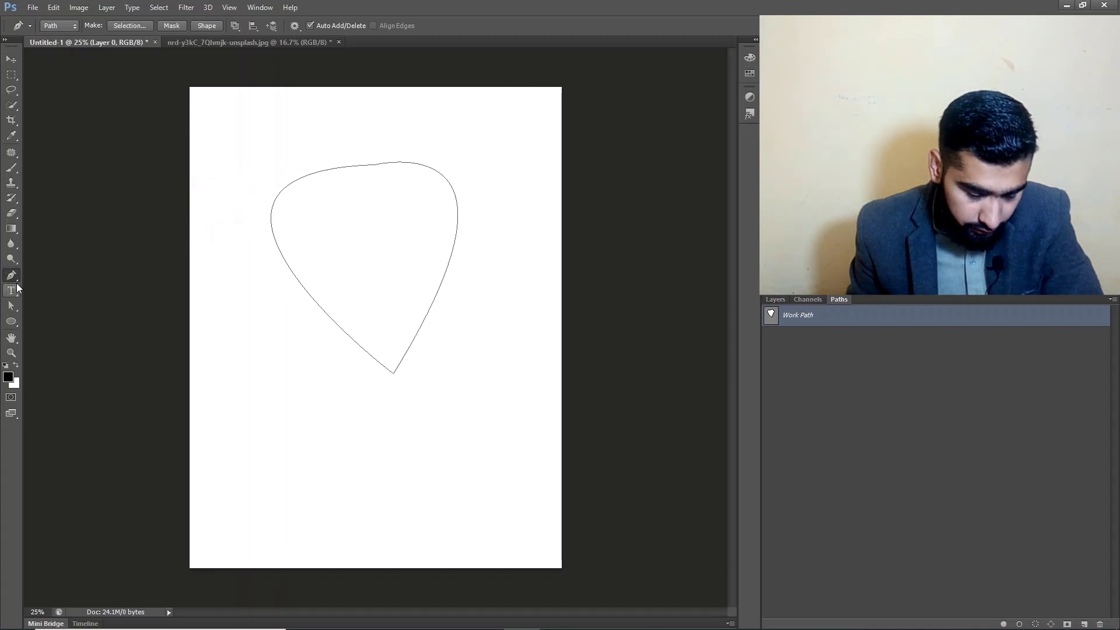
Step: Reshape the path into a round form by giving the top and bottom anchors long, nearly horizontal handles with the Convert Point tool
right_click(14, 280)
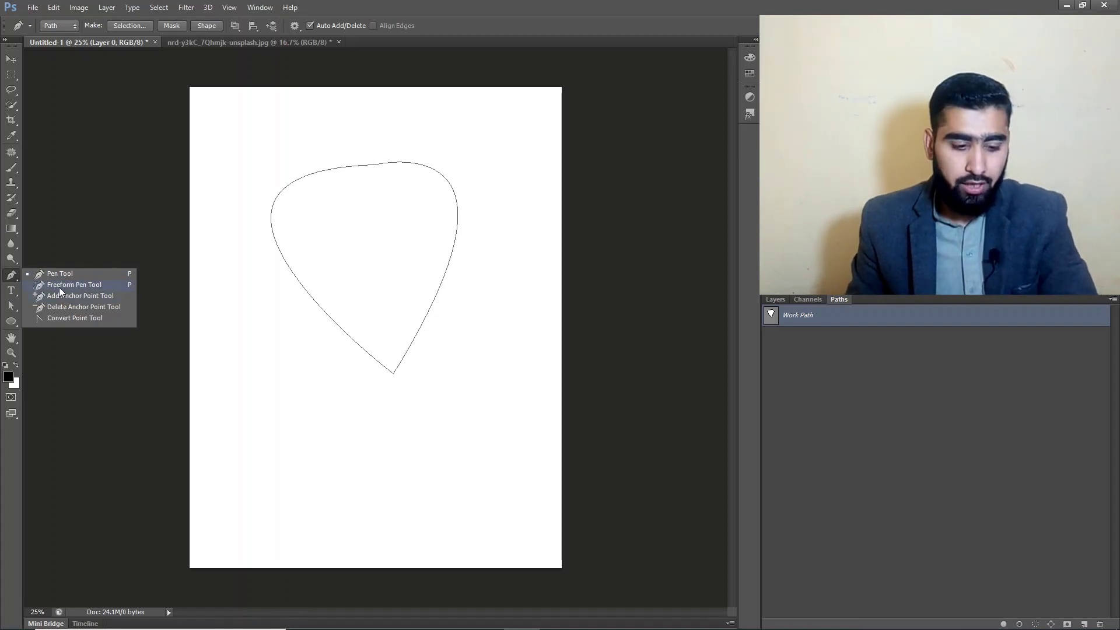
left_click(71, 318)
left_click_drag(356, 127, 403, 215)
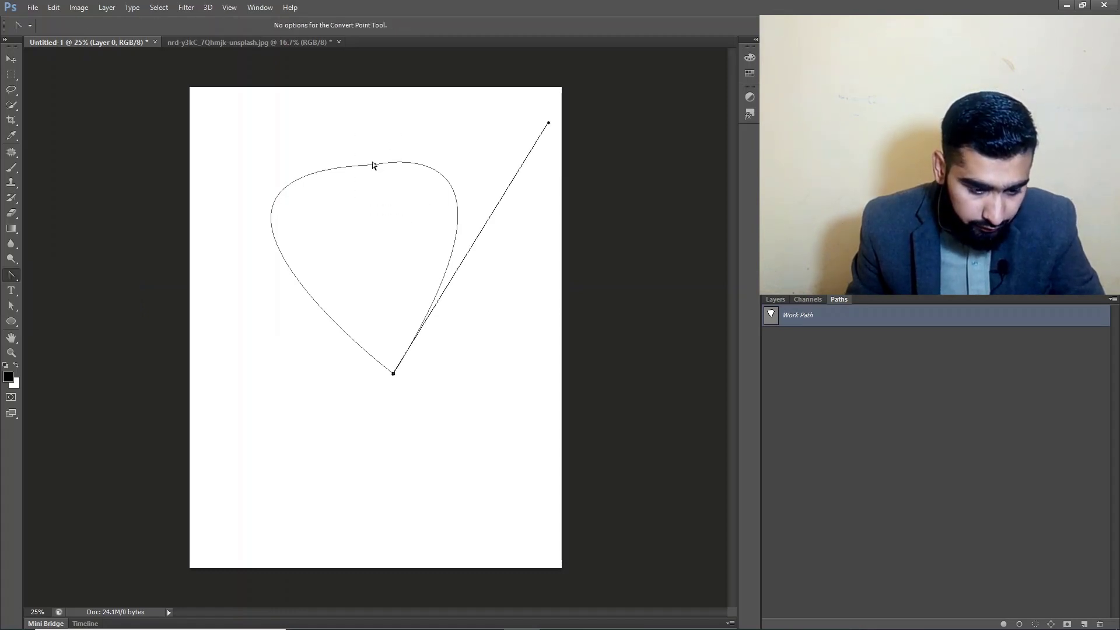
left_click_drag(375, 165, 557, 164)
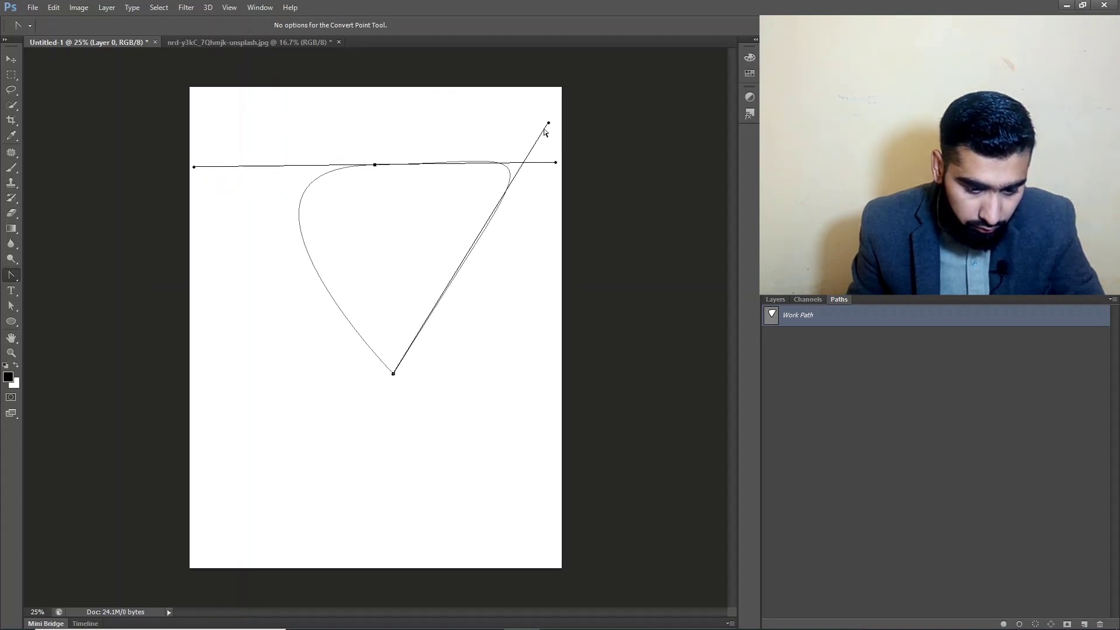
left_click(394, 374)
left_click_drag(395, 375, 262, 387)
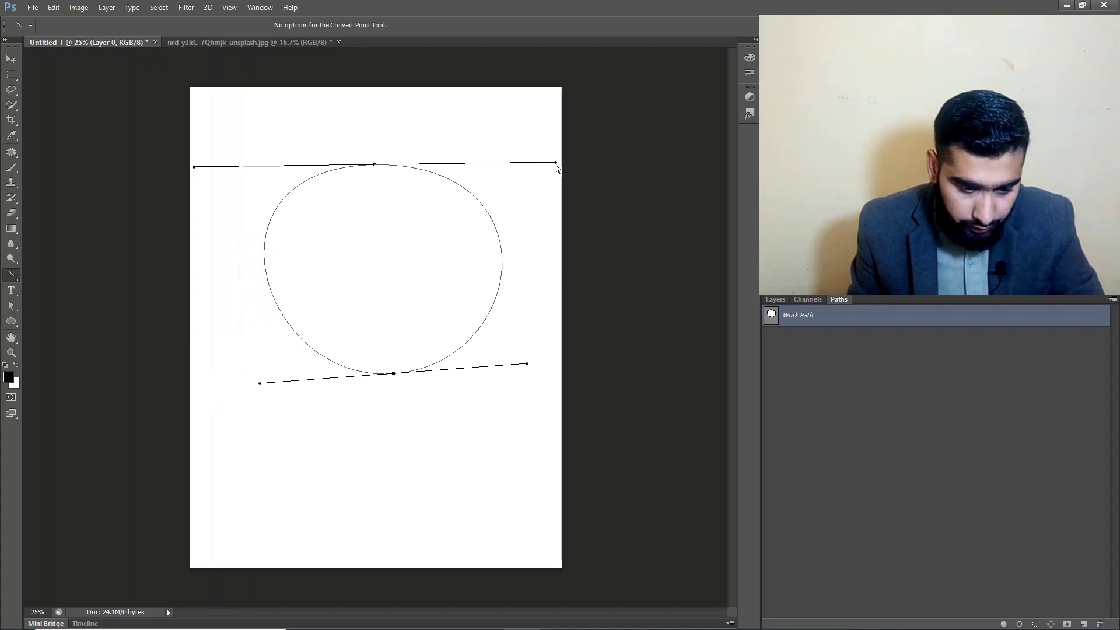
Step: Convert the rounded path's top anchor to a corner point to form a teardrop
left_click_drag(532, 165, 550, 167)
left_click_drag(339, 230, 372, 408)
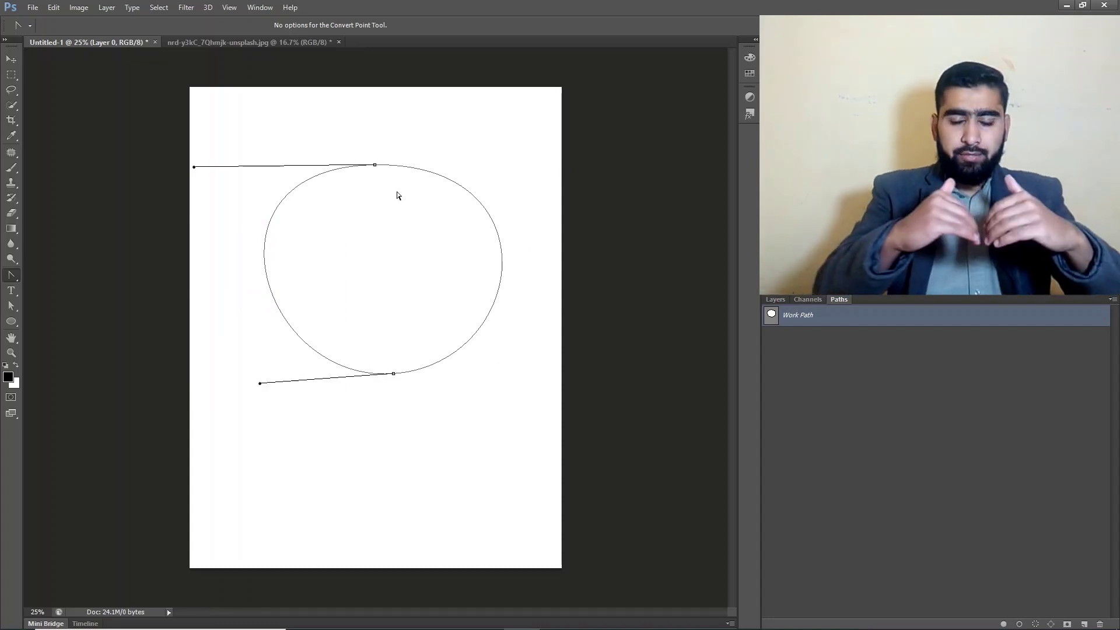
left_click(375, 165)
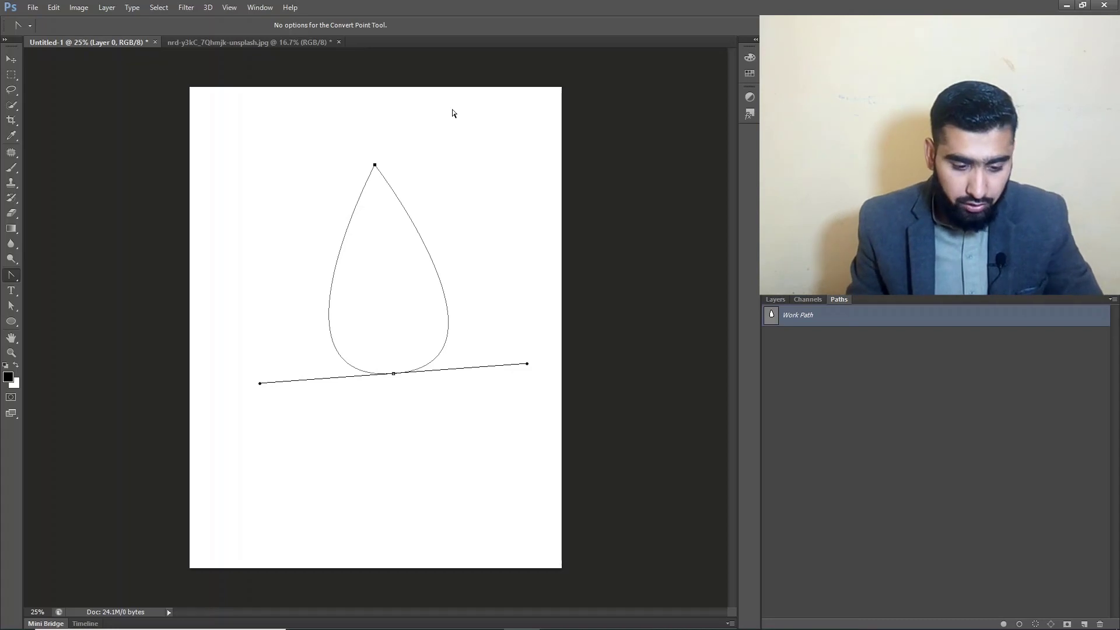
left_click(11, 58)
left_click_drag(256, 125, 377, 304)
key("ctrl+z")
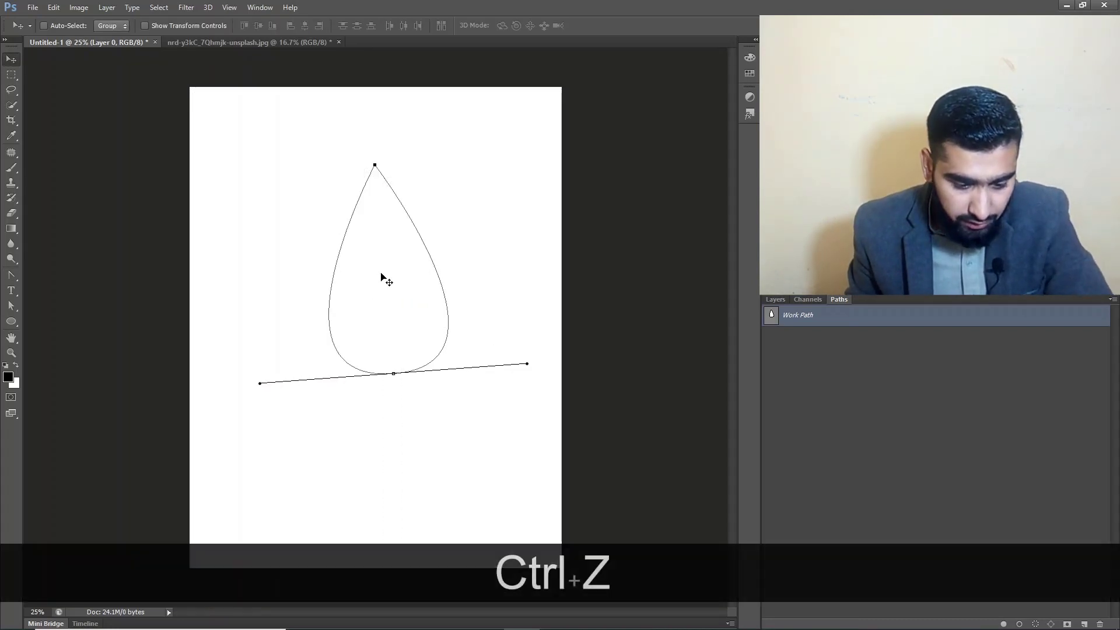
left_click(12, 306)
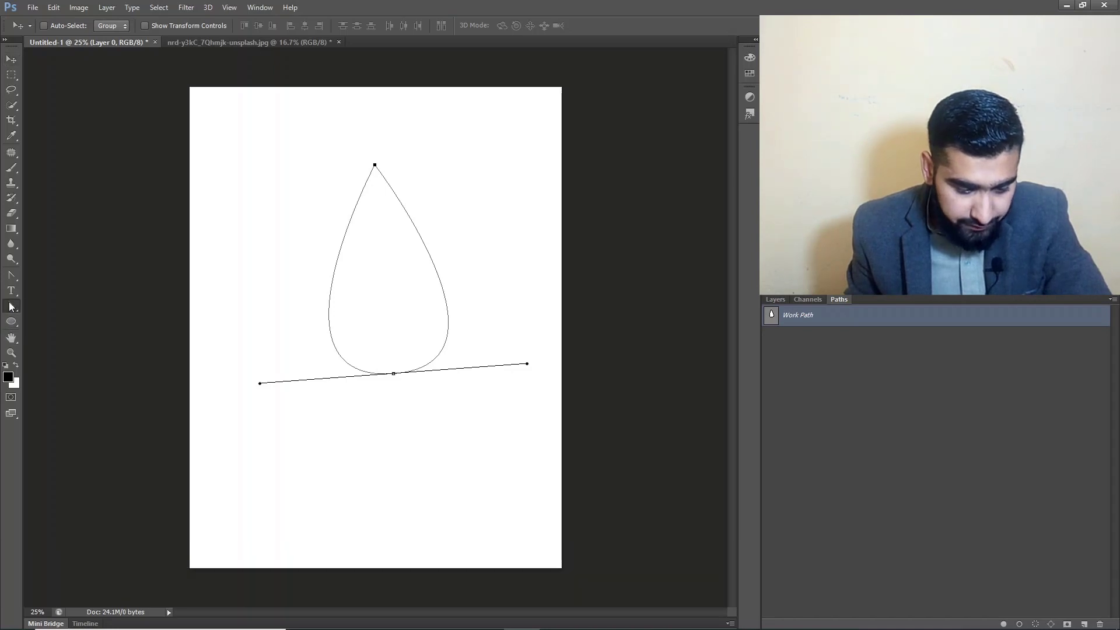
Step: Add an anchor point on the upper right side of the teardrop path
left_click(13, 274)
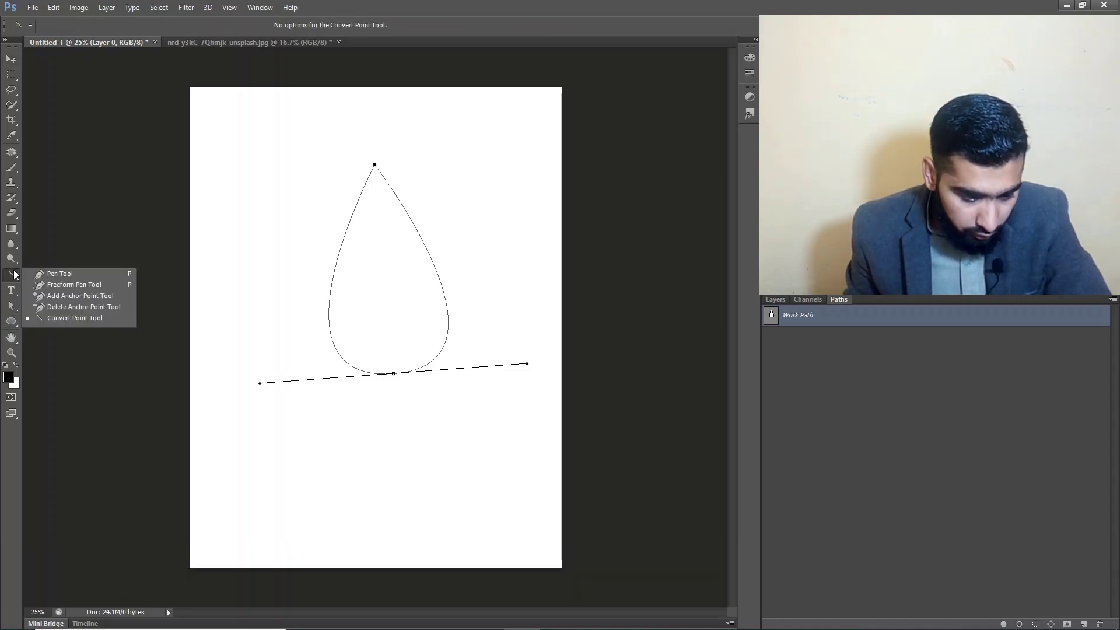
left_click(46, 294)
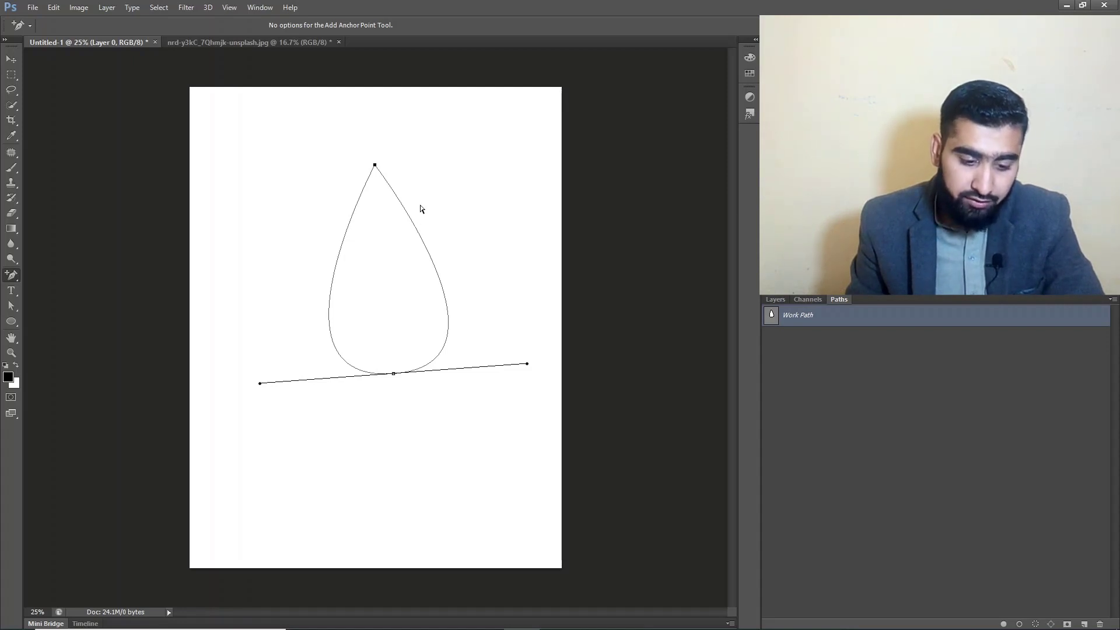
left_click(410, 219)
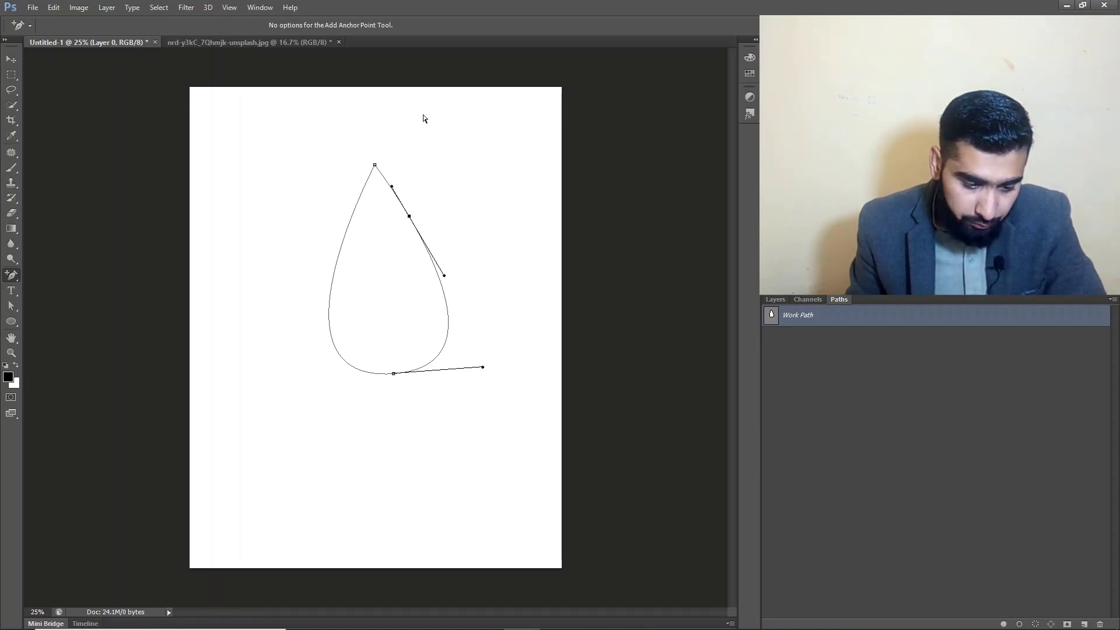
Step: Pull new handles diagonally up and right from the added anchor with the Convert Point tool, bending the right side into an S-curve
right_click(12, 275)
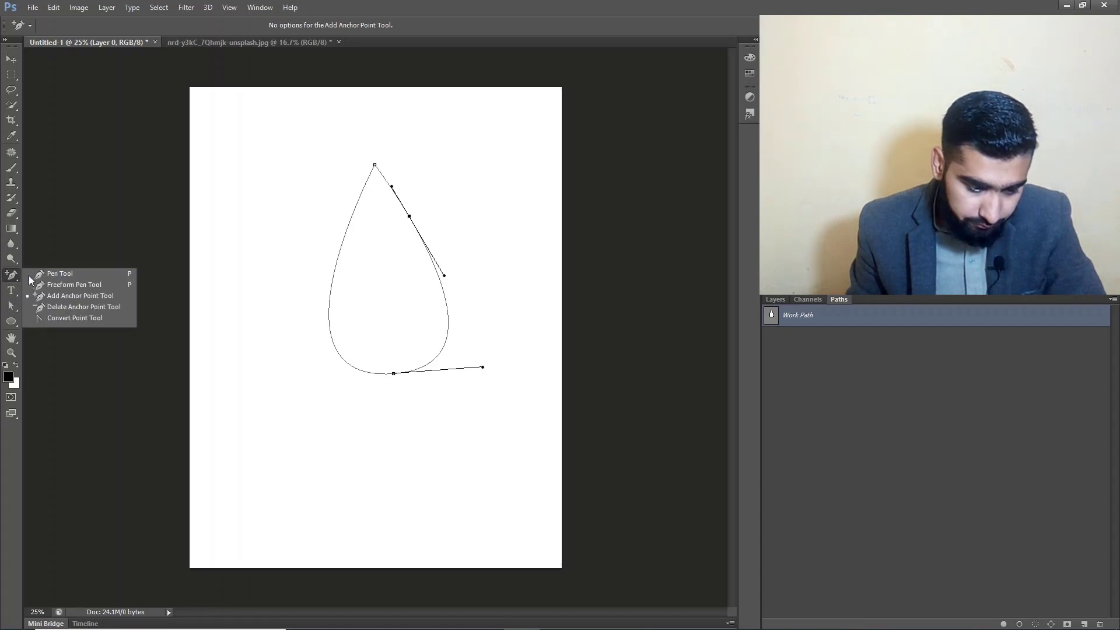
left_click(52, 318)
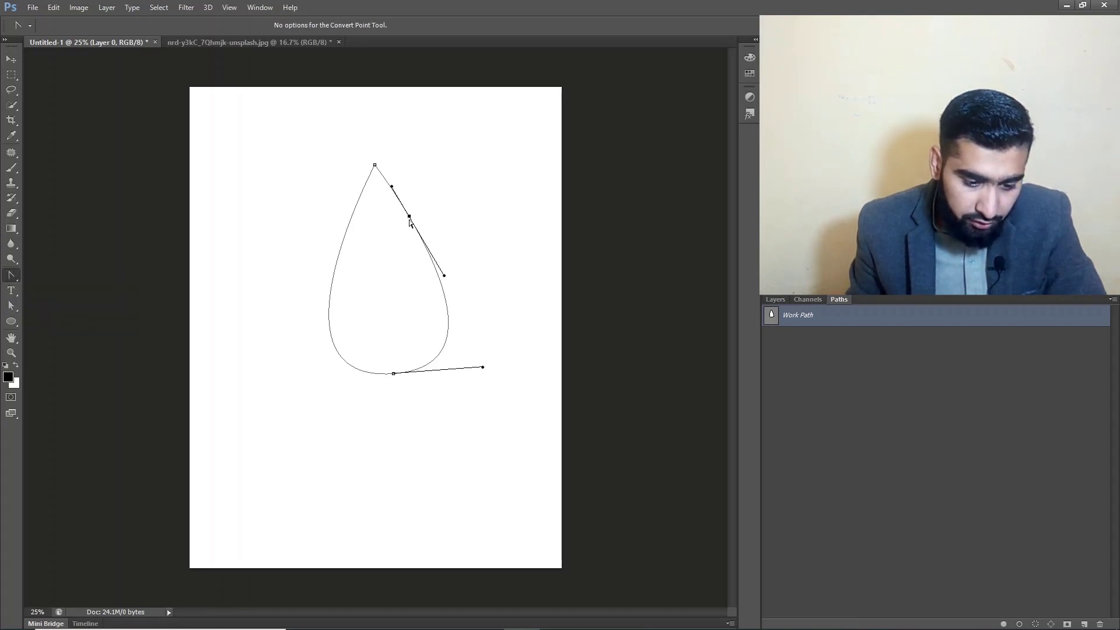
left_click_drag(409, 217, 455, 164)
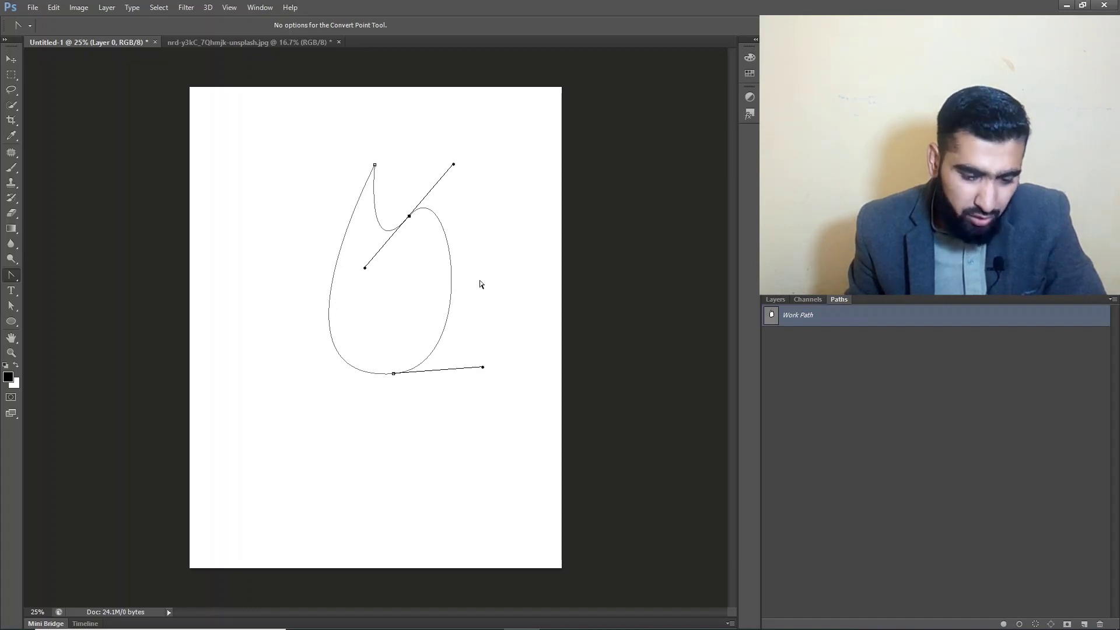
Step: Delete the added right-side anchor, and try deleting the bottom anchor before undoing that second deletion
left_click(17, 281)
left_click(65, 308)
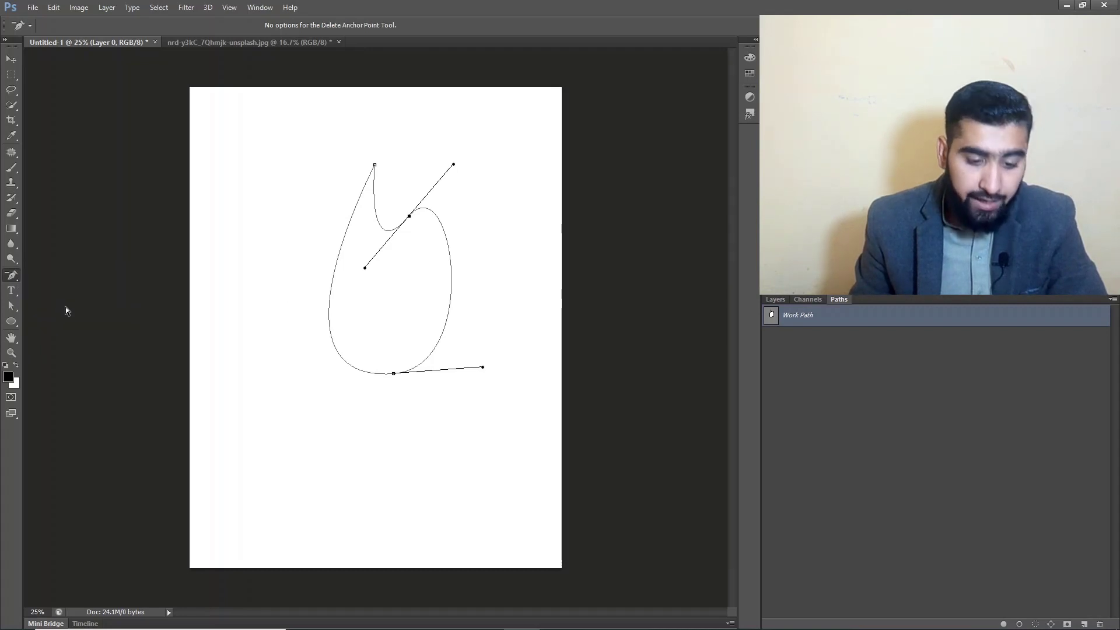
left_click(409, 217)
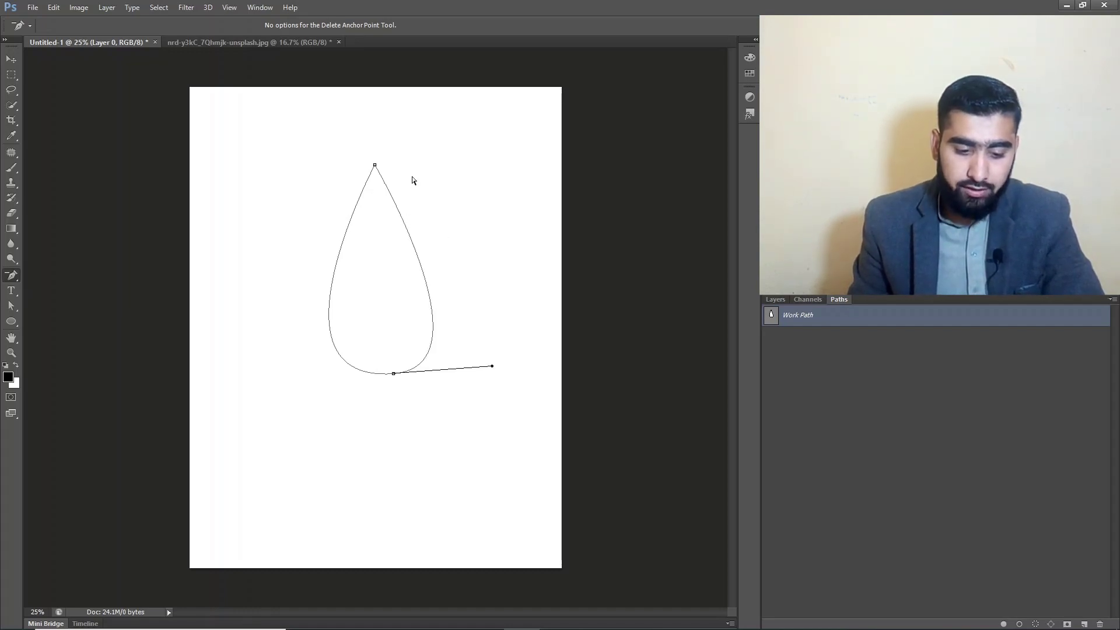
left_click(394, 375)
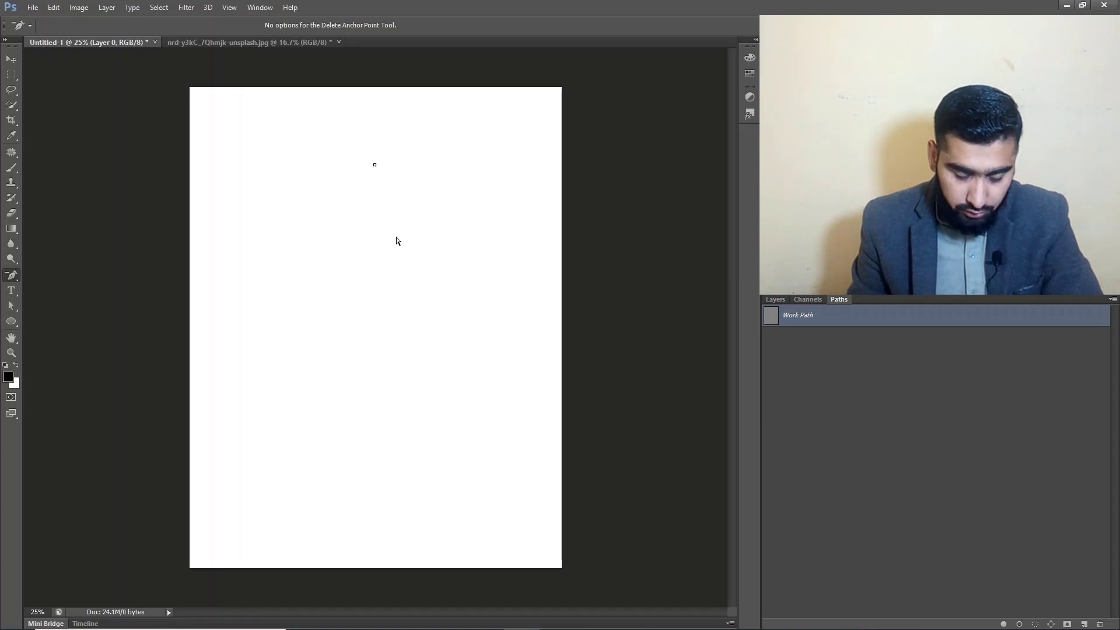
key("ctrl+z")
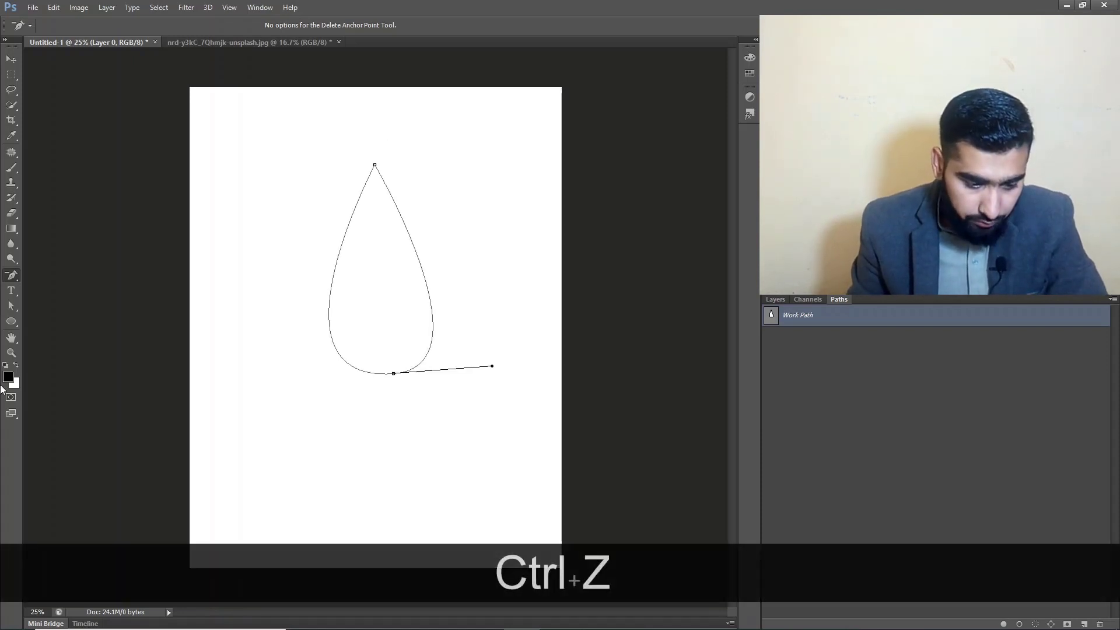
Step: Activate the Freeform Pen tool and undo the deletion of the path's right-side anchor
right_click(16, 278)
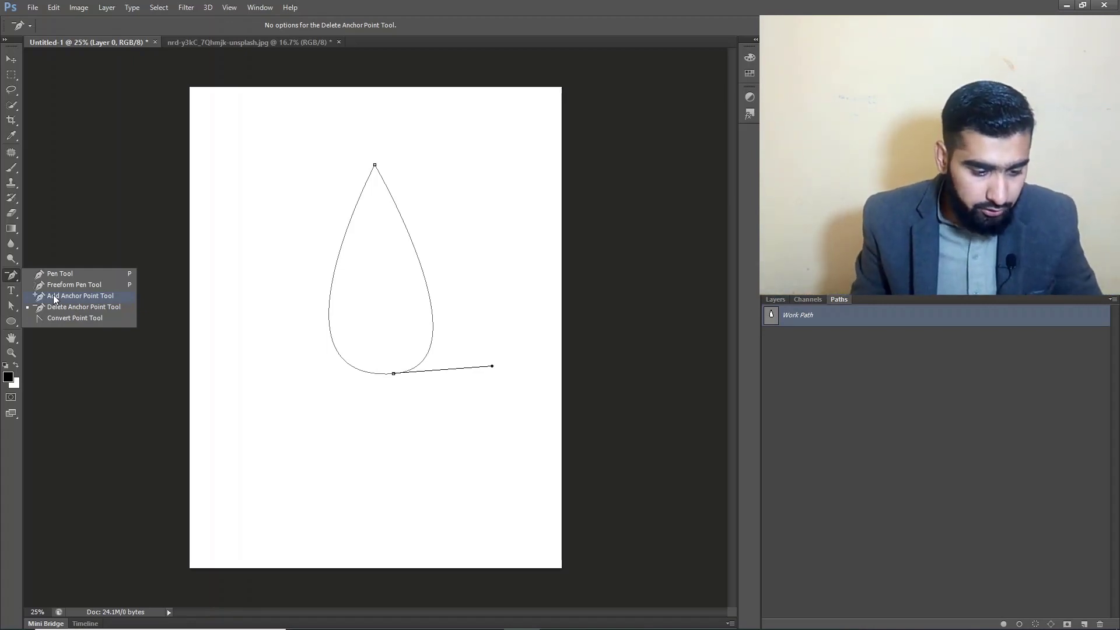
left_click(71, 283)
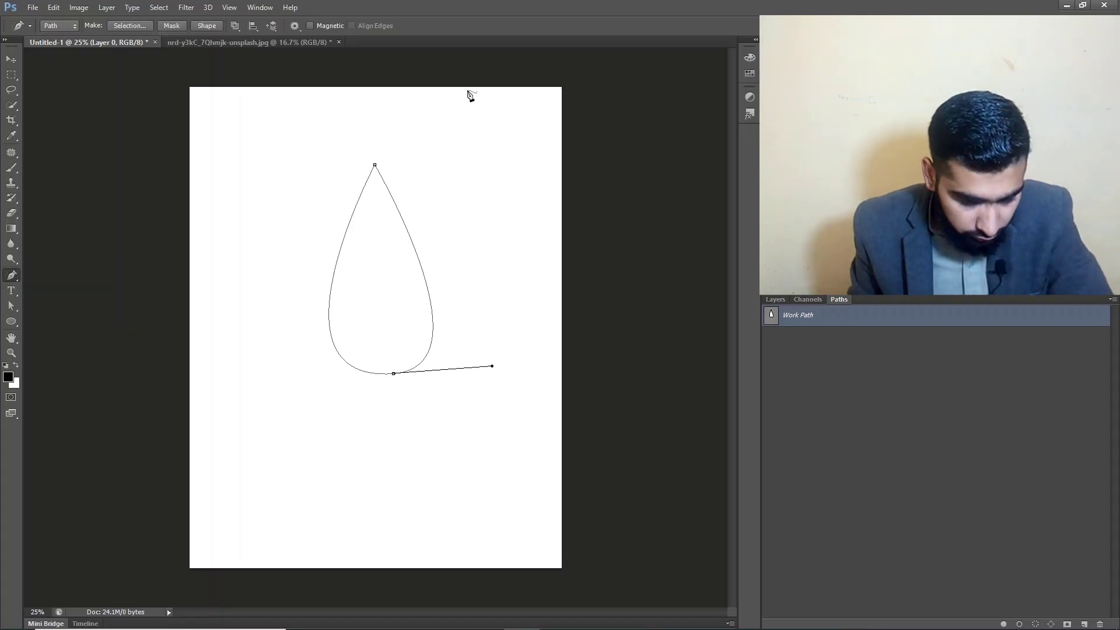
left_click(775, 300)
key("ctrl+alt+z")
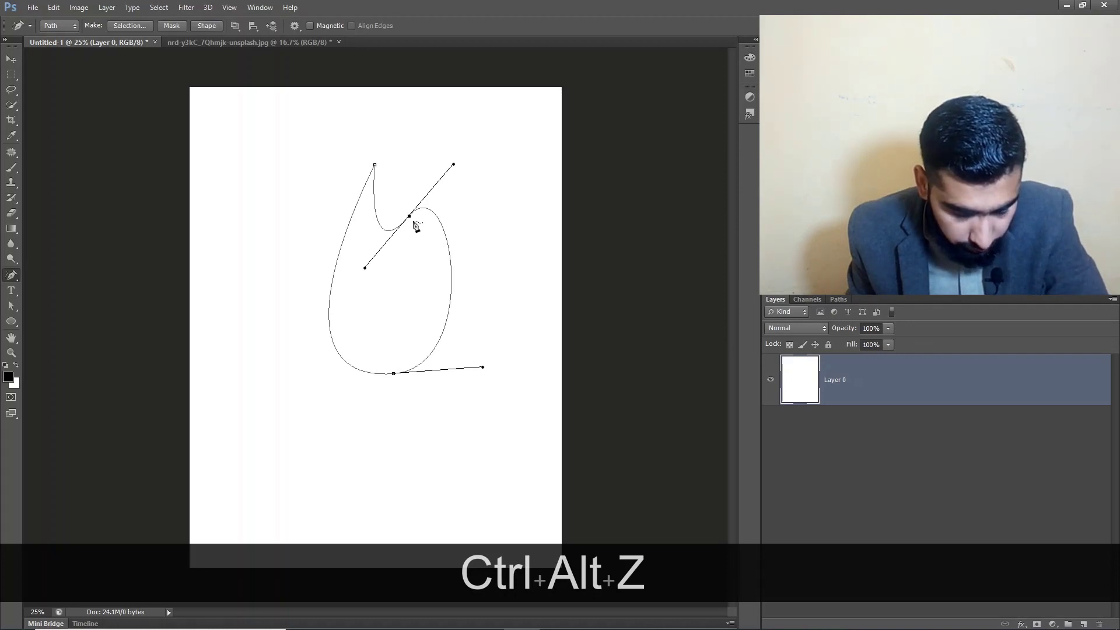
Step: Select the whole canvas and delete both the work path and the contents of Layer 0
key("ctrl")
key("ctrl+a")
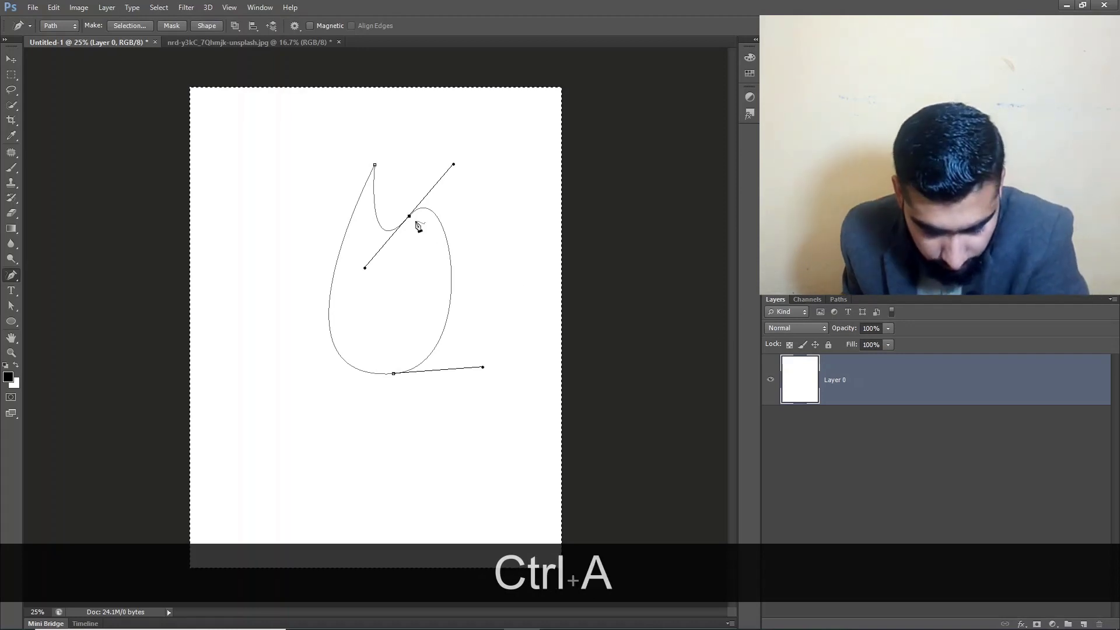
key("Delete")
key("Delete")
key("Delete")
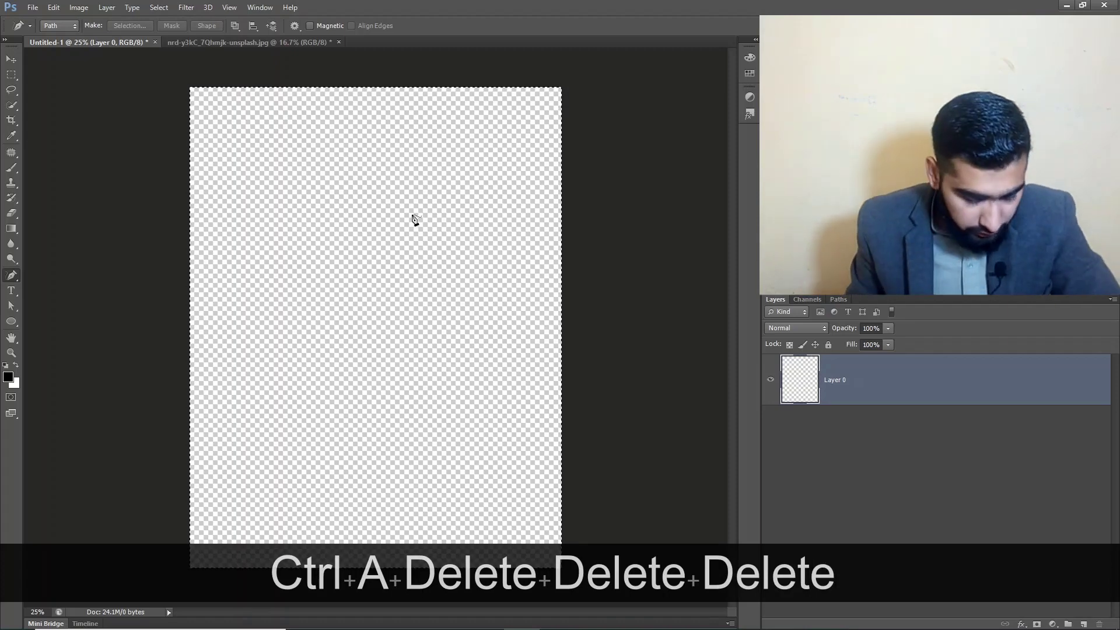
key("ctrl")
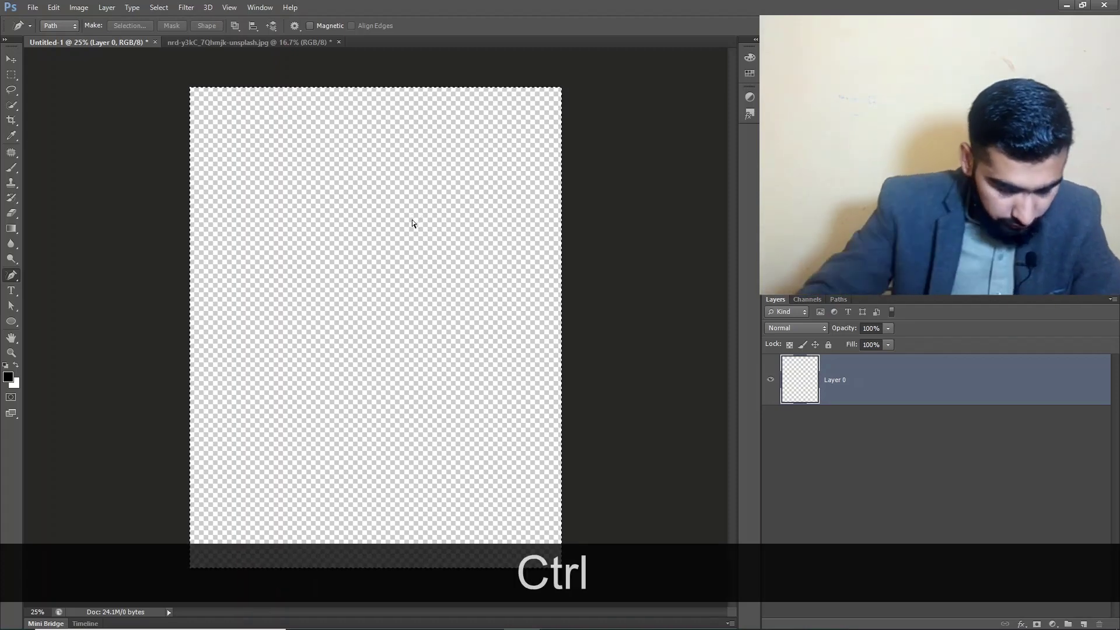
Step: Fill the selected canvas with the white background colour and deselect it
key("ctrl+BackSpace")
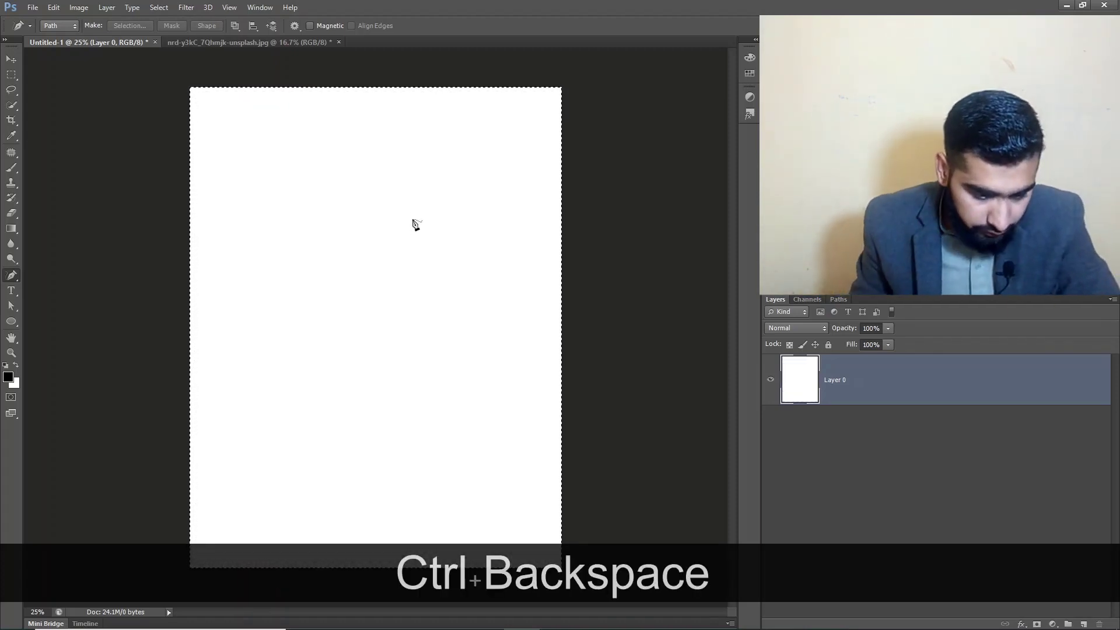
key("ctrl+d")
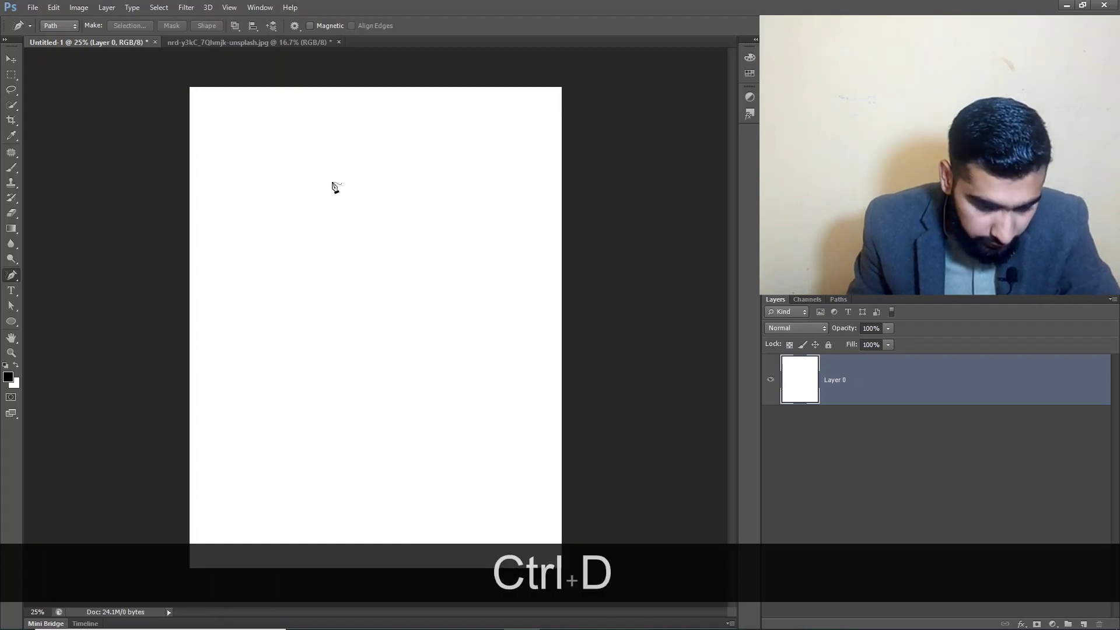
Step: Draw an open S-shaped path freehand with the Freeform Pen tool, and delete it from the canvas
mouse_move(362, 174)
left_mouse_down()
mouse_move(425, 176)
mouse_move(338, 298)
mouse_move(430, 353)
mouse_move(496, 297)
mouse_move(496, 269)
left_mouse_up()
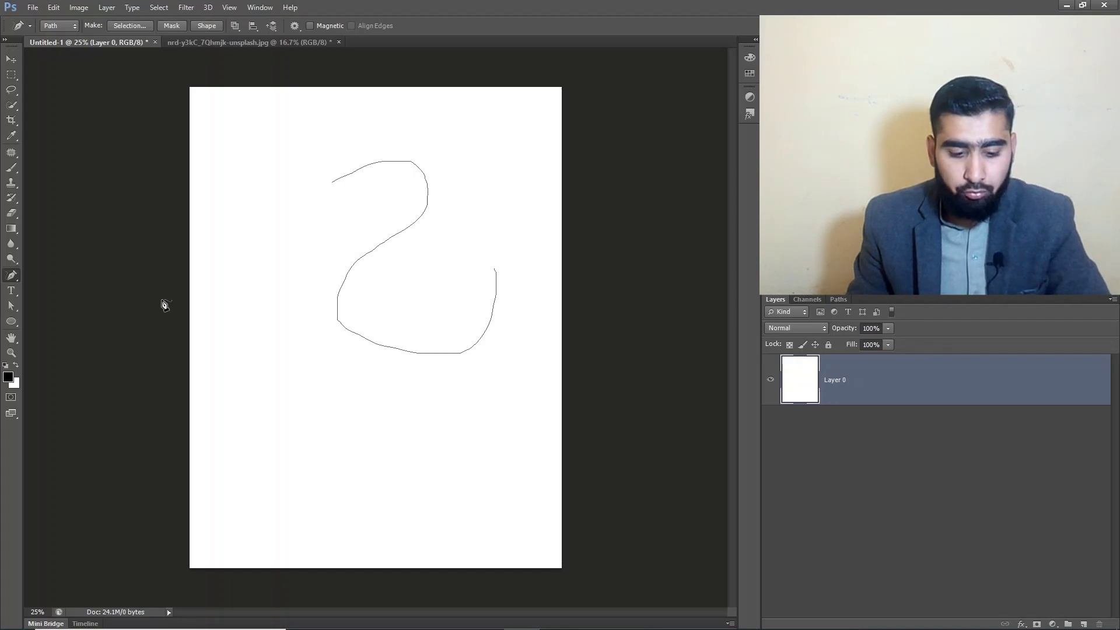
key("ctrl+a")
key("Delete")
Step: Draw several overlapping freehand path loops across the canvas, and clear them all
mouse_move(320, 258)
left_mouse_down()
mouse_move(346, 208)
mouse_move(413, 200)
mouse_move(385, 290)
mouse_move(272, 368)
mouse_move(354, 453)
mouse_move(483, 422)
mouse_move(482, 270)
mouse_move(438, 184)
mouse_move(371, 174)
mouse_move(327, 219)
mouse_move(322, 263)
mouse_move(241, 233)
mouse_move(316, 388)
mouse_move(357, 322)
mouse_move(362, 337)
mouse_move(351, 274)
mouse_move(459, 280)
left_mouse_up()
mouse_move(399, 242)
left_mouse_down()
mouse_move(484, 317)
mouse_move(437, 251)
left_mouse_up()
mouse_move(377, 212)
left_mouse_down()
mouse_move(340, 265)
mouse_move(336, 300)
left_mouse_up()
key("ctrl+a")
key("ctrl+z")
key("ctrl+alt+z")
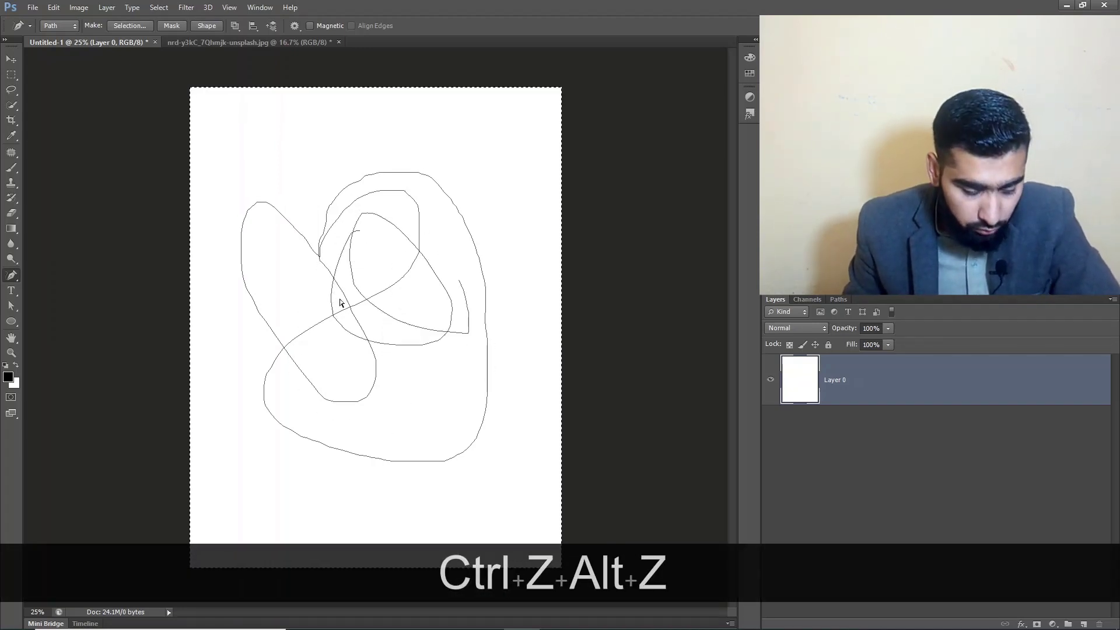
key("ctrl+alt+a")
key("Delete")
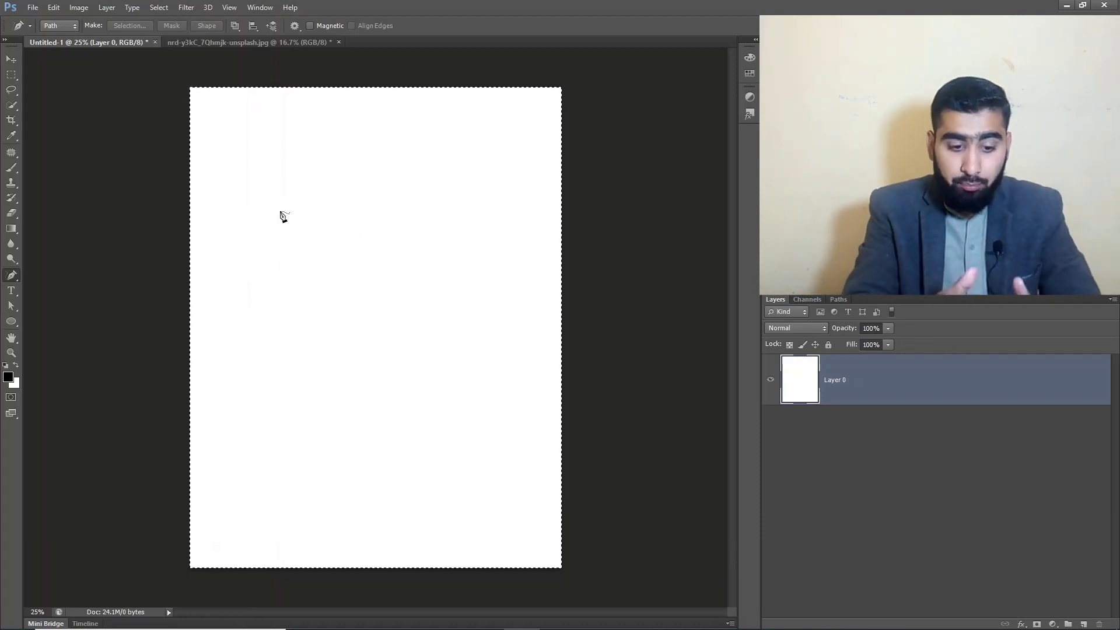
Step: Switch the Freeform Pen tool to Shape mode, draw a black filled heart freehand, and delete it
left_click(59, 28)
left_click(60, 39)
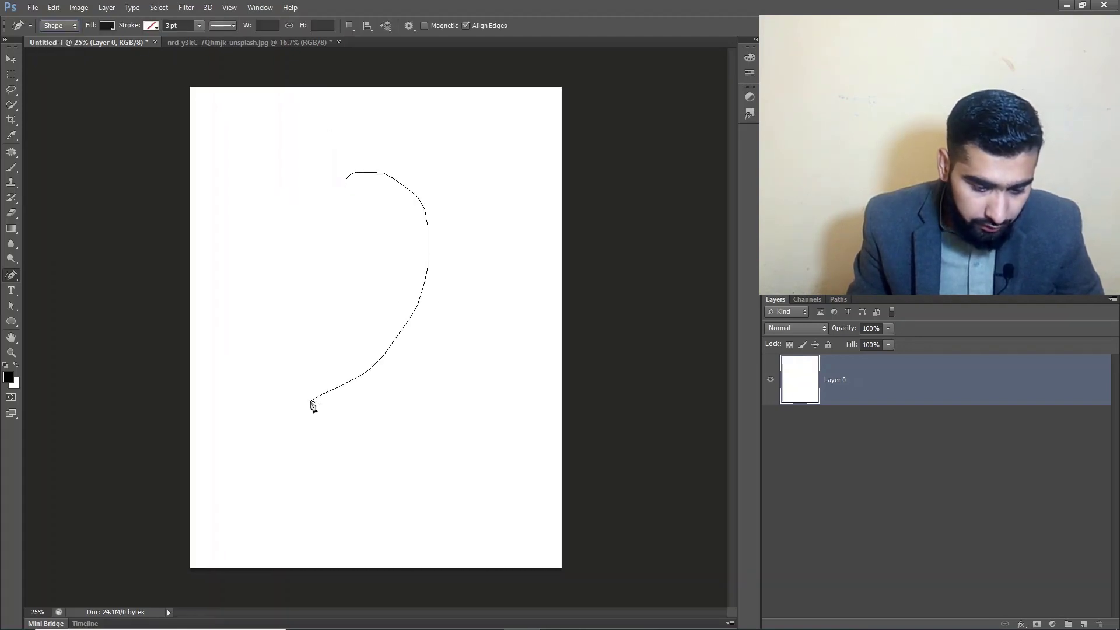
left_click(348, 173)
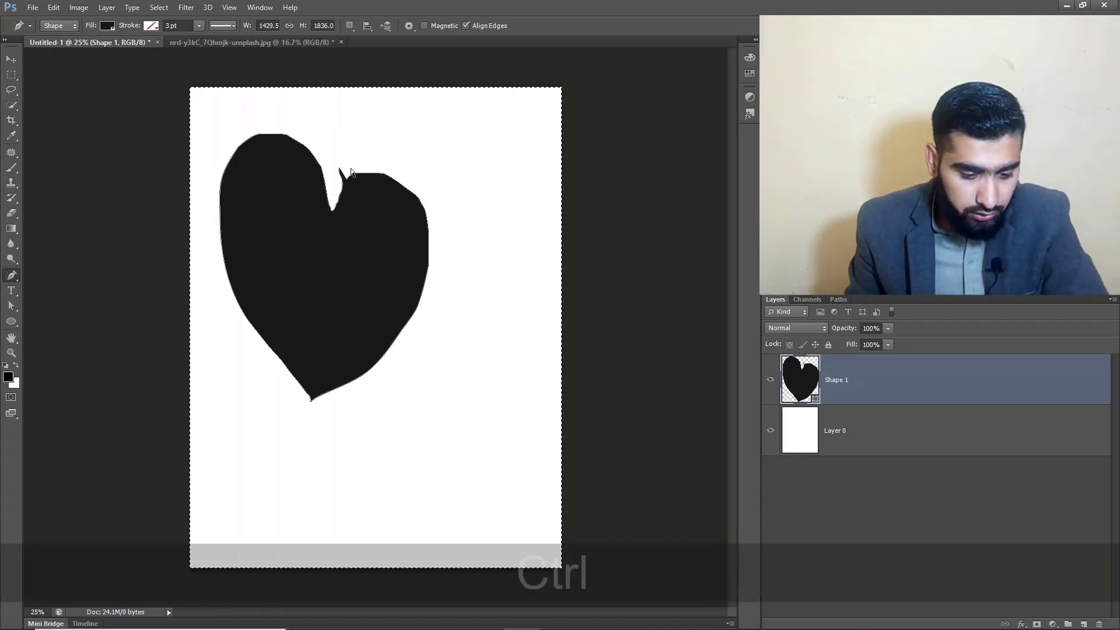
key("ctrl+a")
key("Delete")
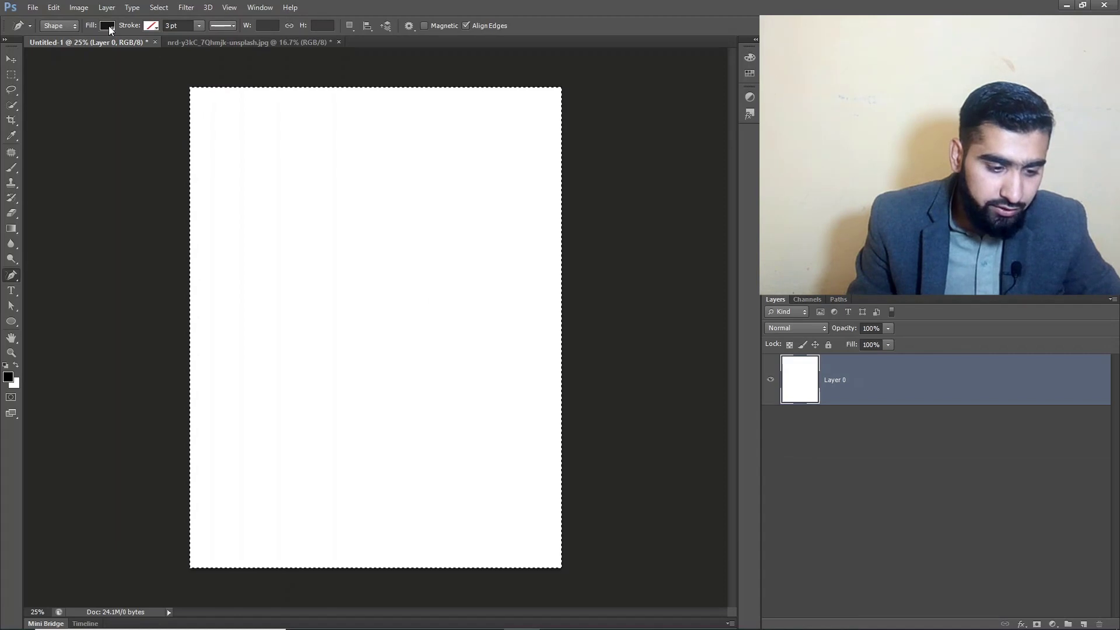
Step: Draw an open, curved black shape freehand and give it a red stroke 16.08 pt wide
mouse_move(280, 144)
left_mouse_down()
mouse_move(343, 375)
mouse_move(422, 236)
left_mouse_up()
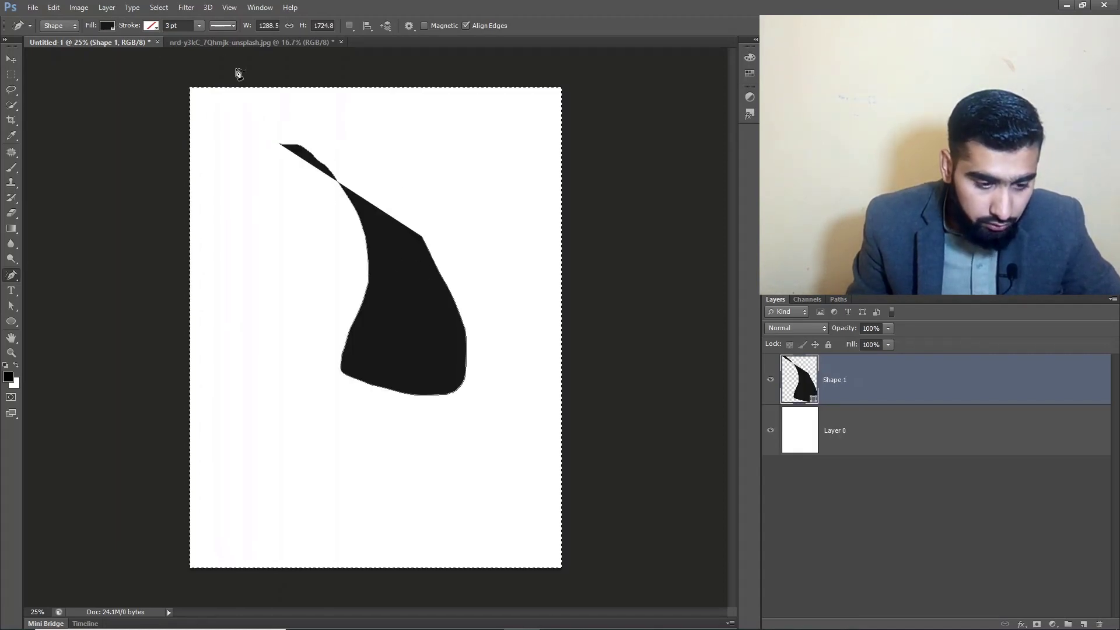
left_click(153, 26)
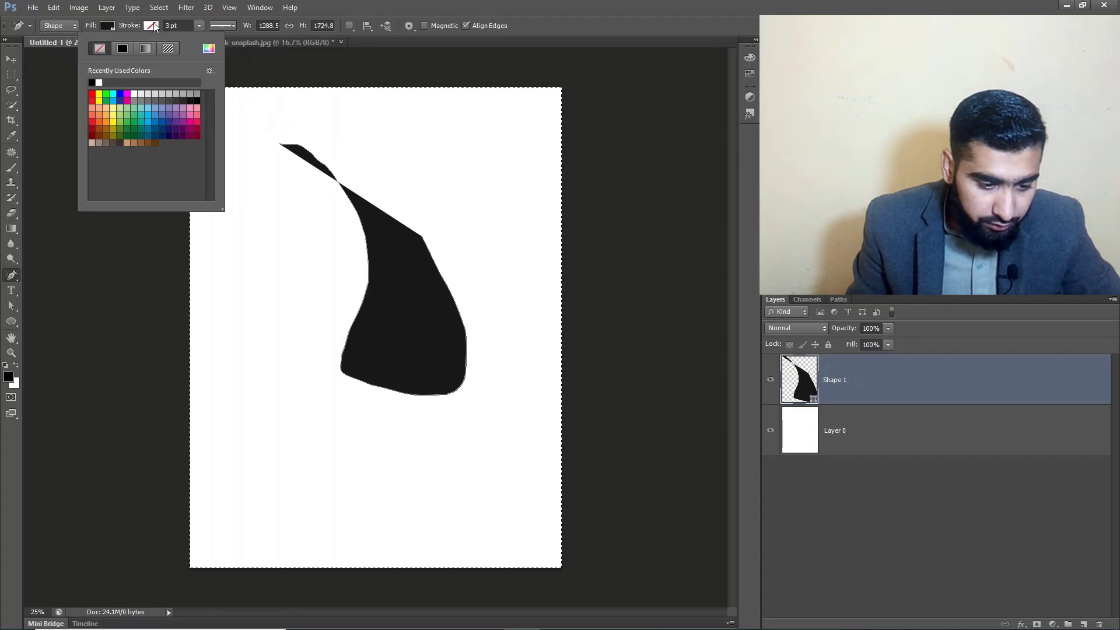
left_click(94, 93)
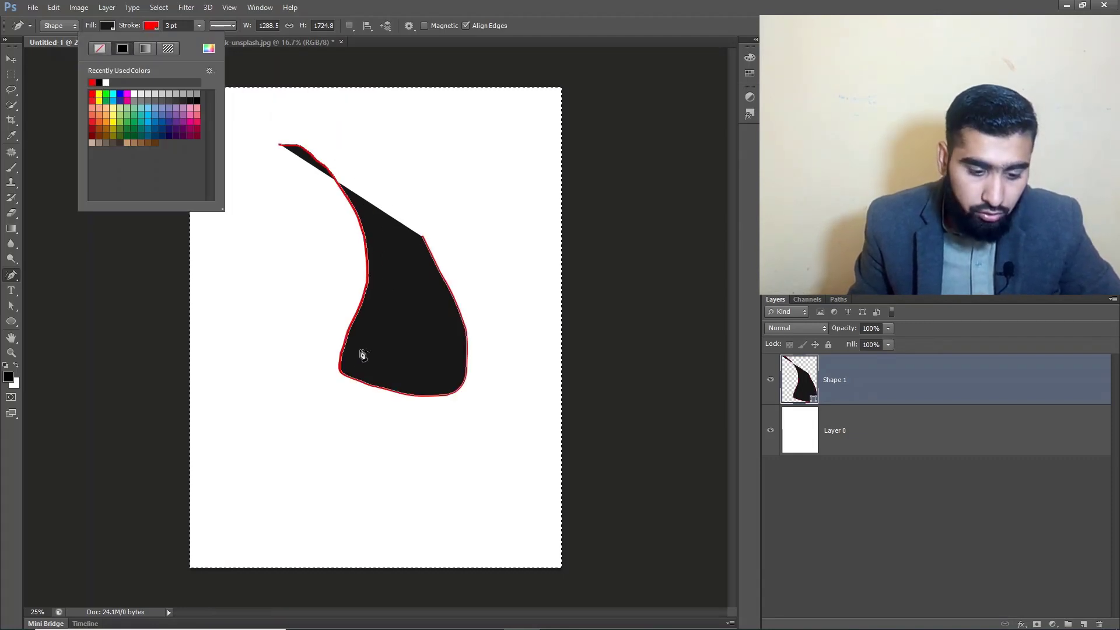
left_click(100, 48)
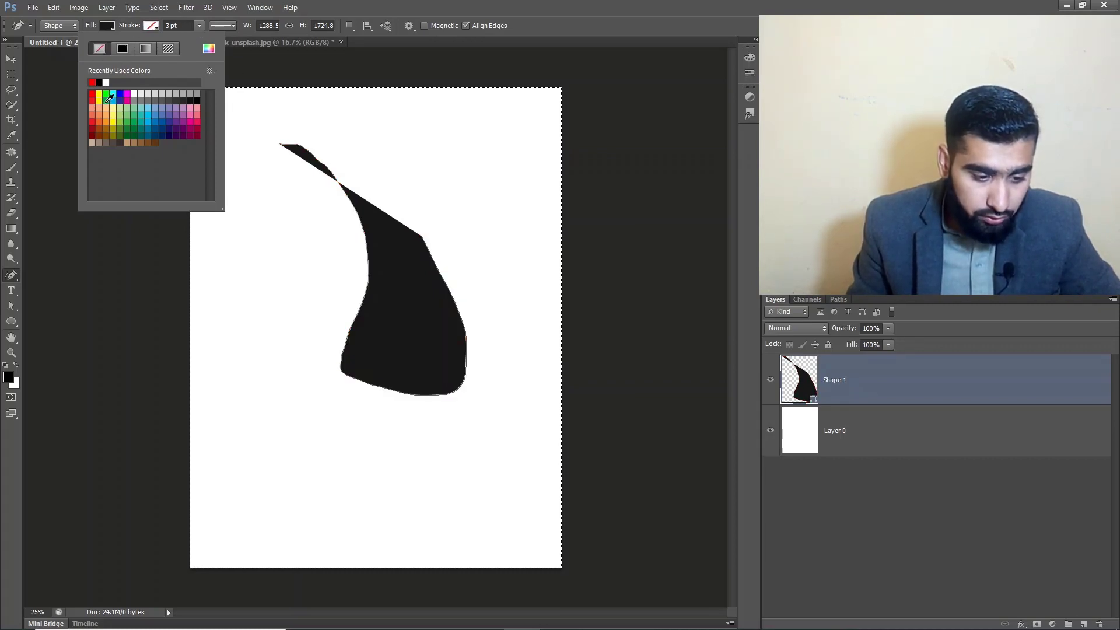
left_click(93, 95)
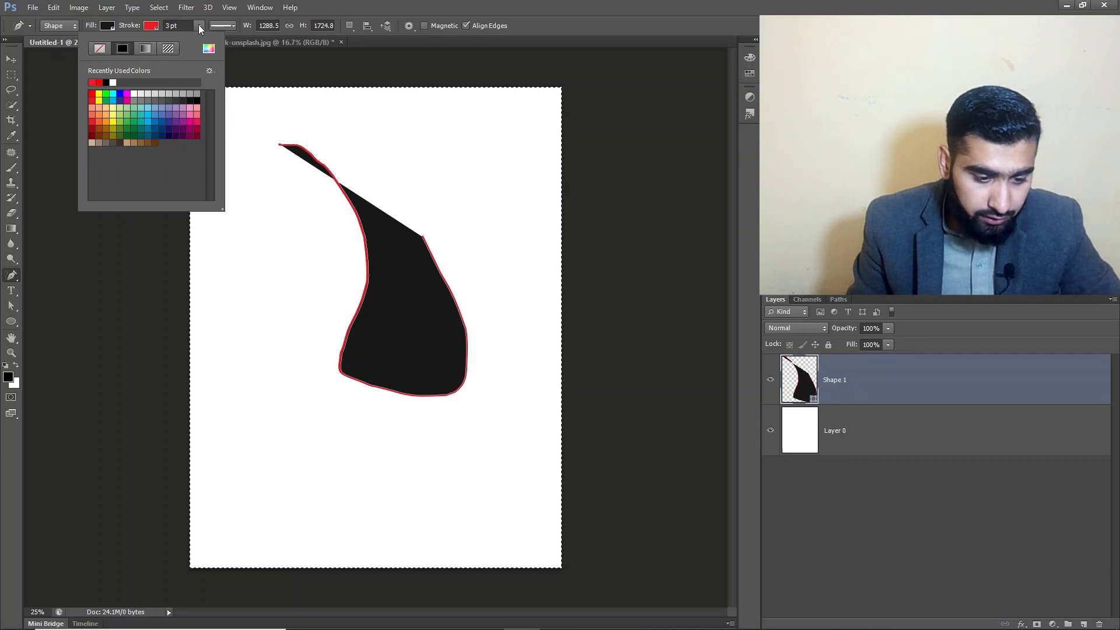
left_click(198, 25)
left_click_drag(236, 43, 213, 41)
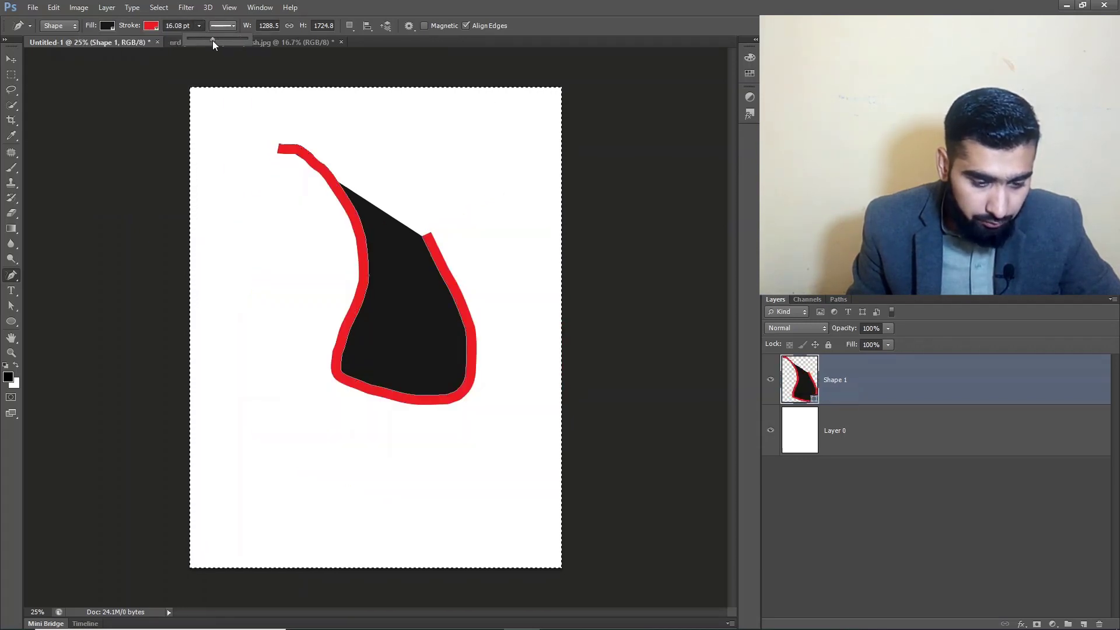
left_click(350, 27)
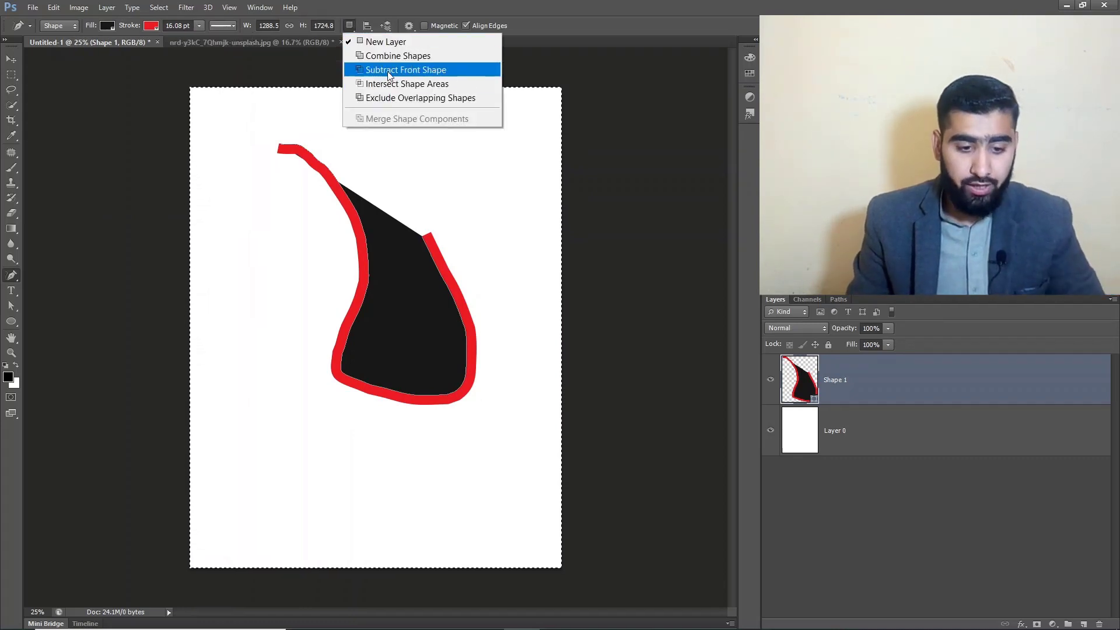
left_click(366, 26)
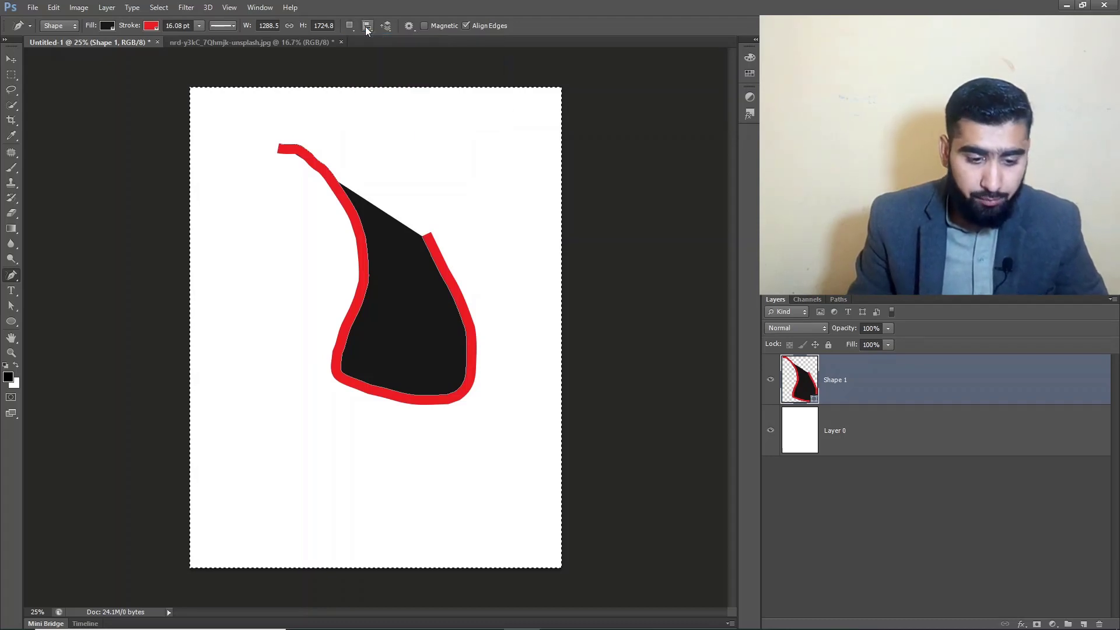
left_click(369, 29)
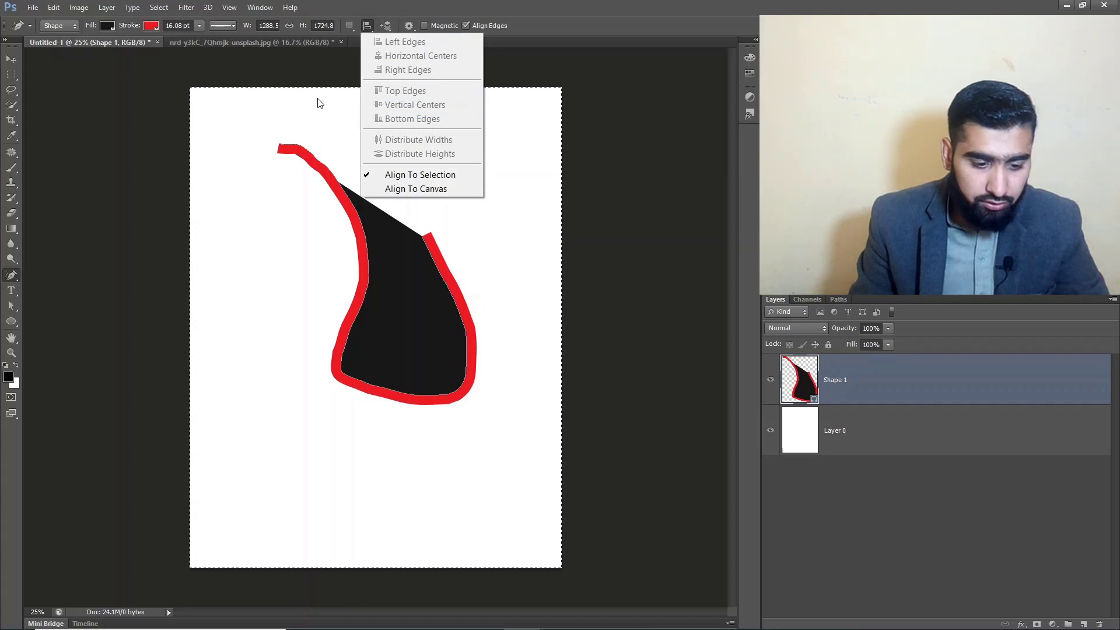
Step: Deselect the canvas and draw a short red-stroked line freehand inside the upper part of the black shape
left_click(9, 60)
left_click(404, 264)
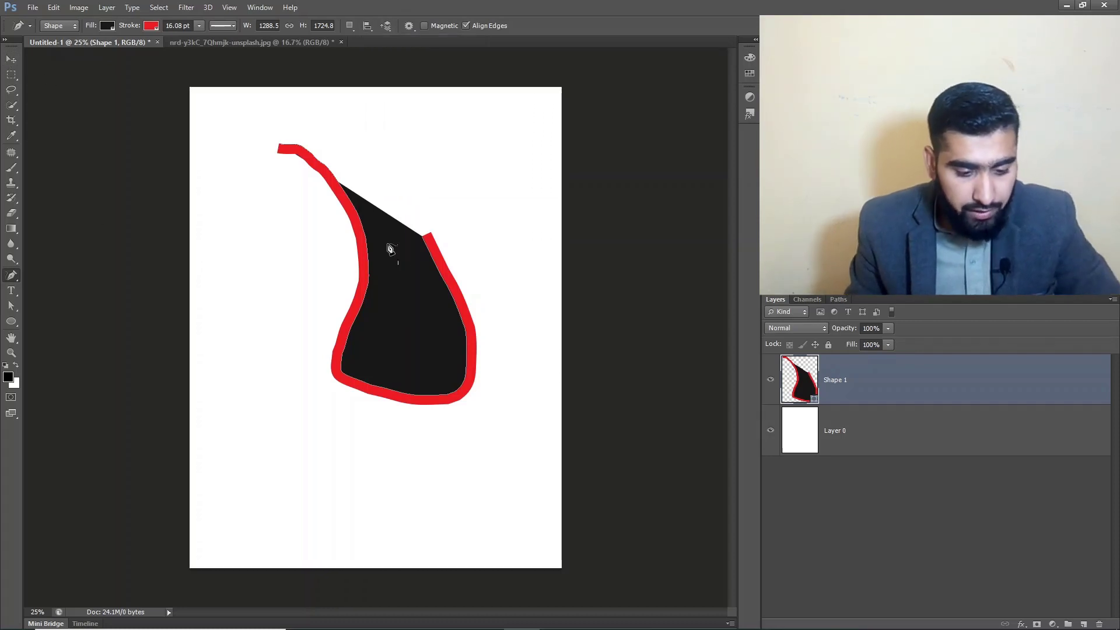
left_click(378, 212)
key("ctrl")
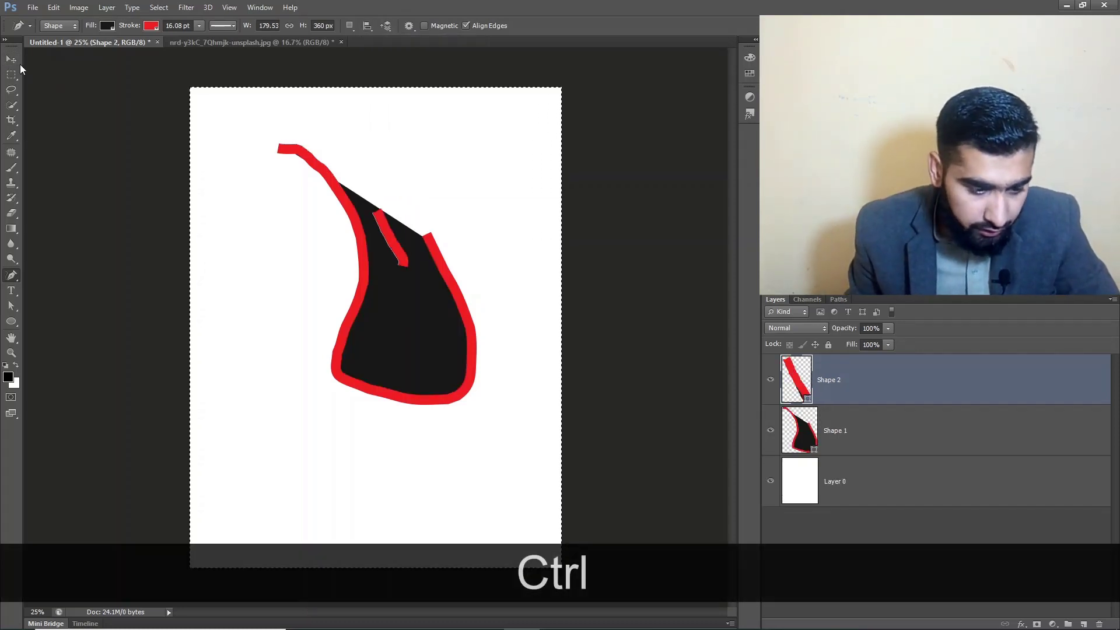
Step: Switch to the portrait photo document and activate the standard Pen tool at the sweater's shoulder
left_click(11, 60)
left_click(174, 42)
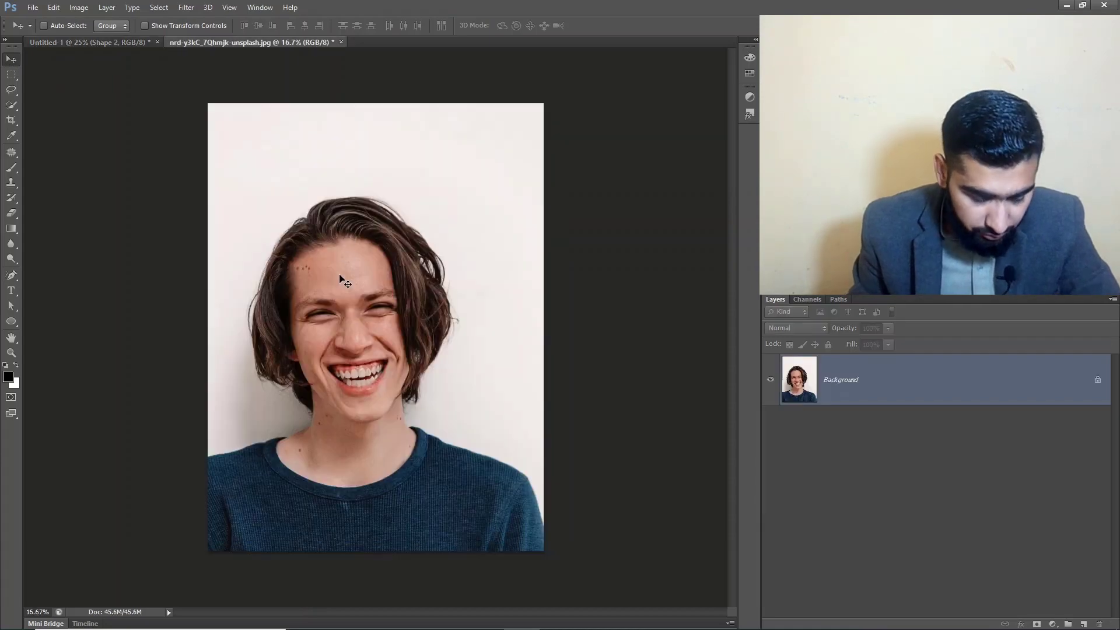
scroll(320, 438, "up", 3)
left_click_drag(227, 470, 358, 194)
scroll(222, 189, "up", 2)
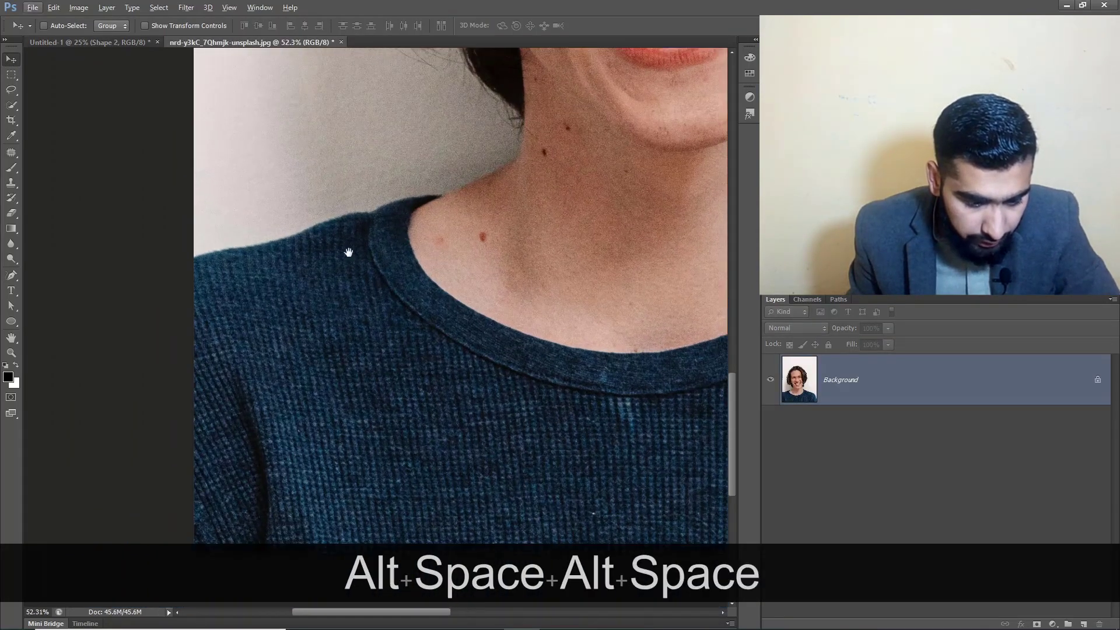
left_click_drag(344, 250, 322, 357)
left_click(11, 275)
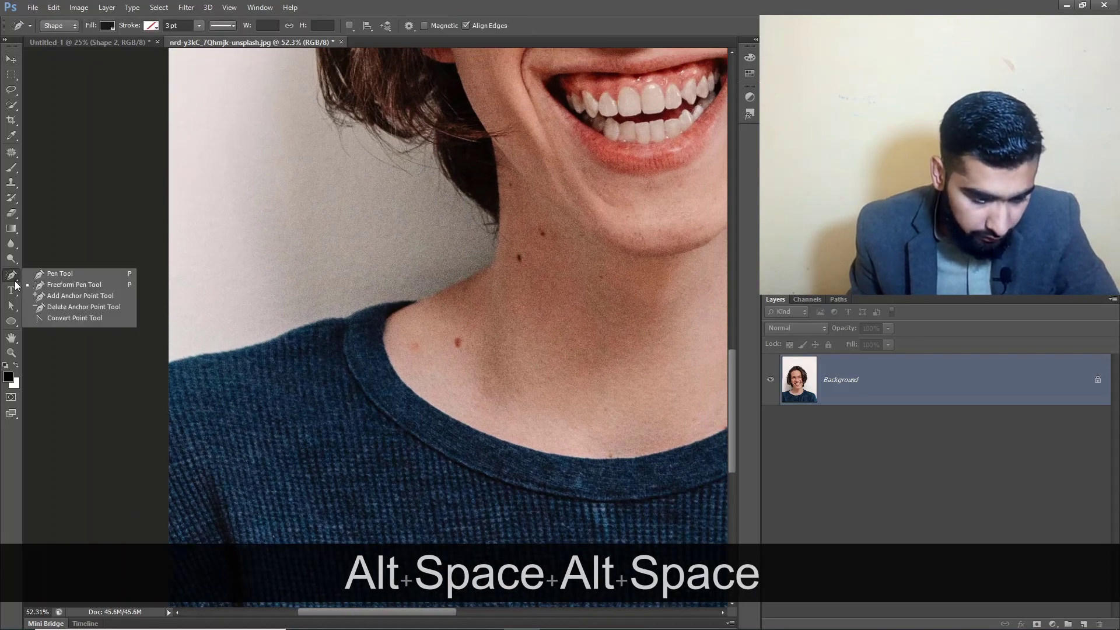
left_click(53, 273)
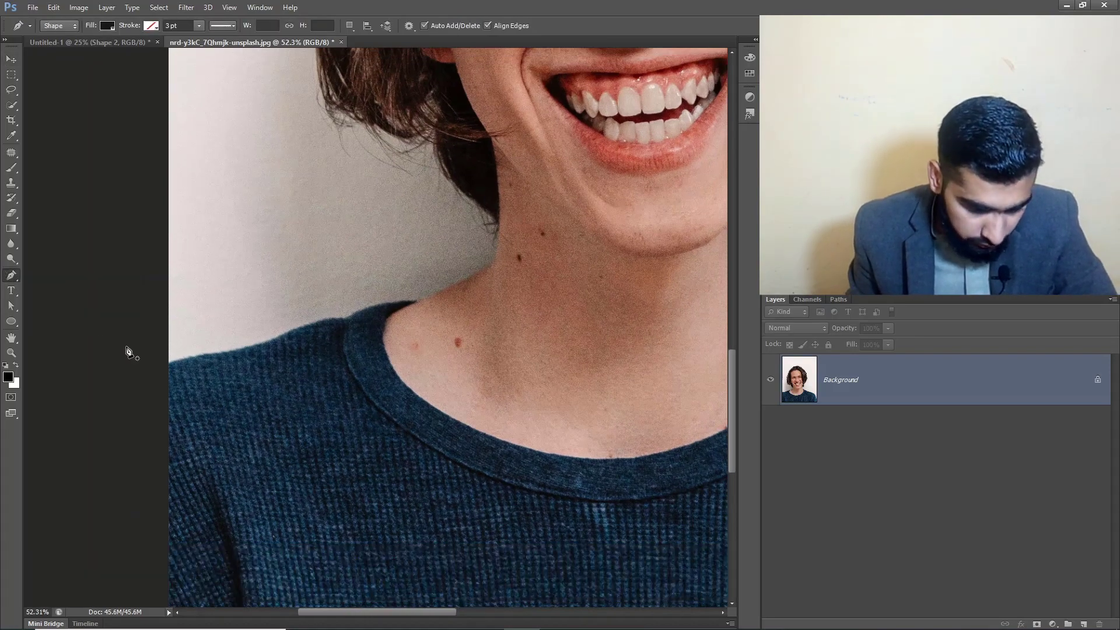
Step: Try to trace the sweater's shoulder edge from the photo's left border with the Pen tool in Shape mode
left_click(168, 362)
left_click_drag(232, 357, 236, 355)
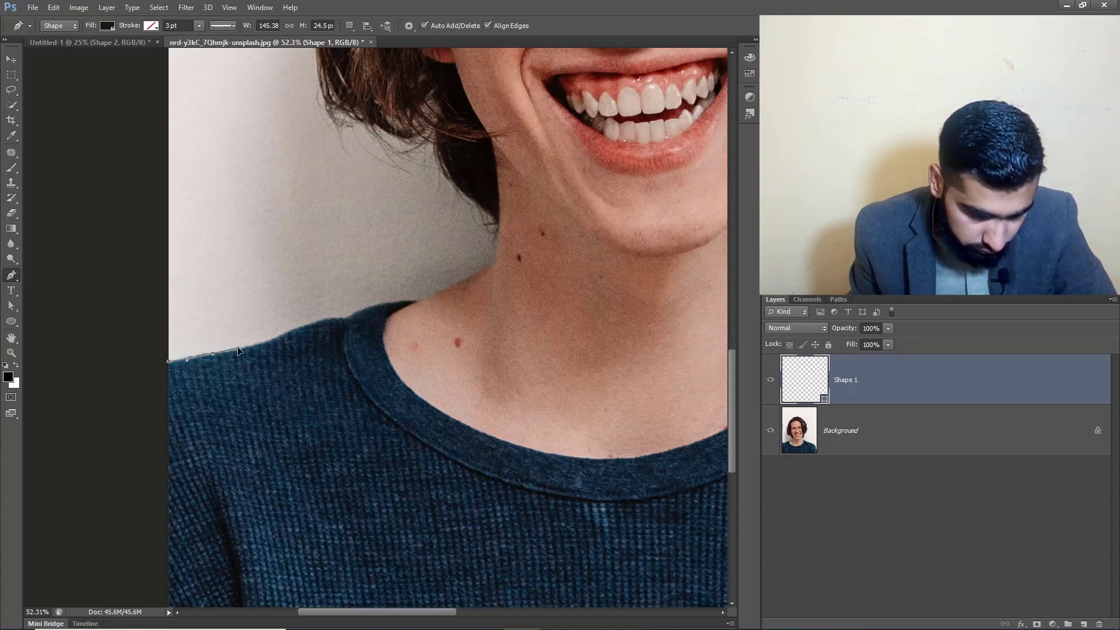
key("ctrl")
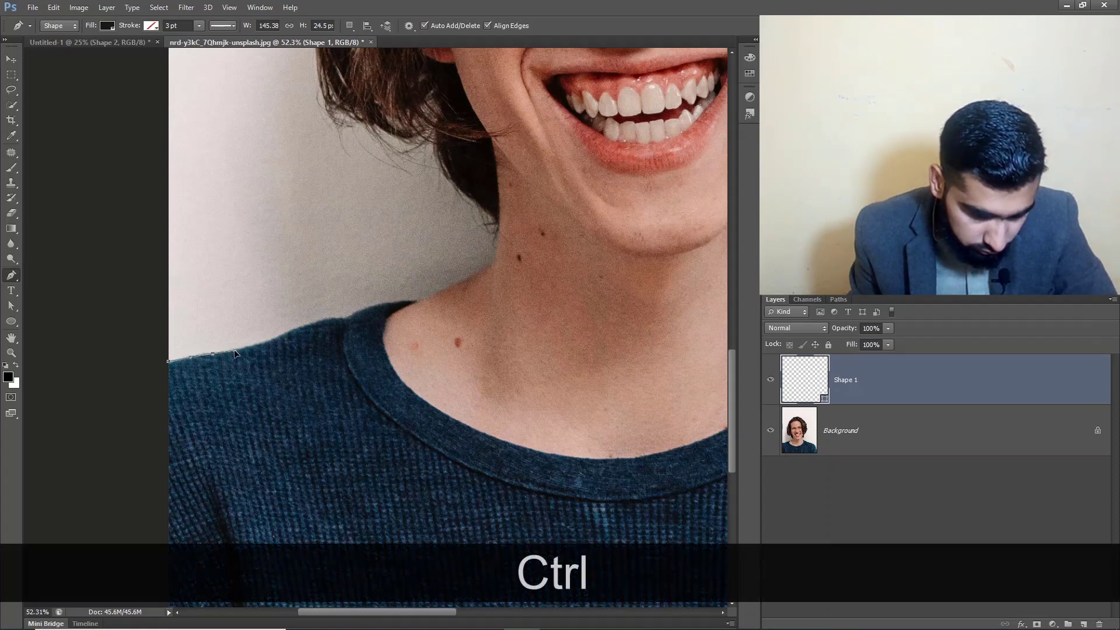
left_click_drag(293, 343, 338, 309)
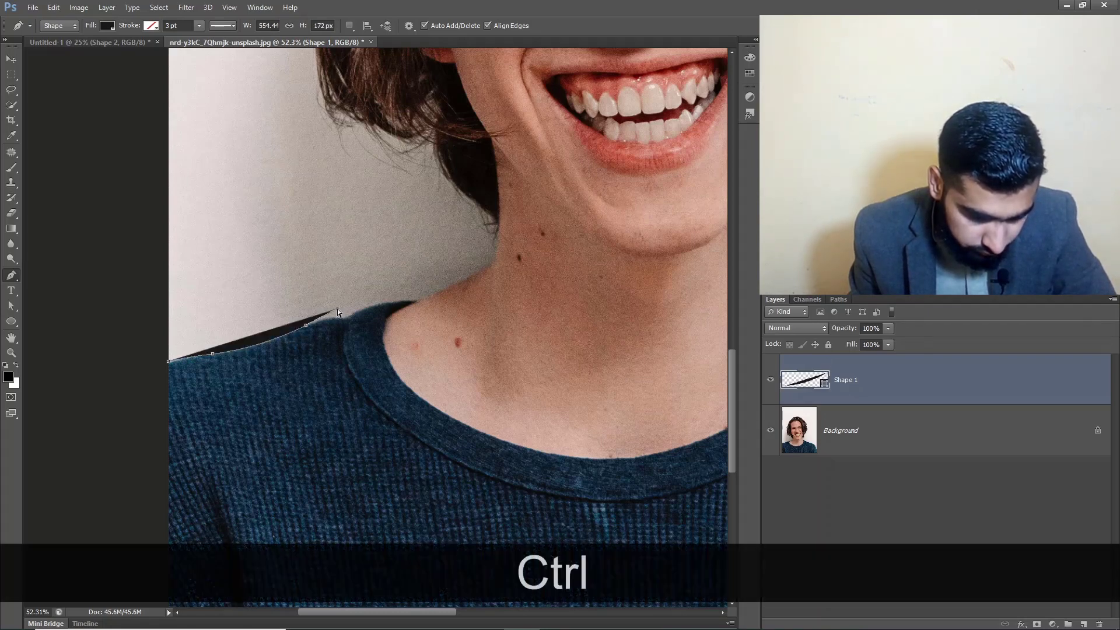
Step: Set the Pen tool to Path mode and undo all anchors of the shape drawn along the shoulder
left_click(66, 27)
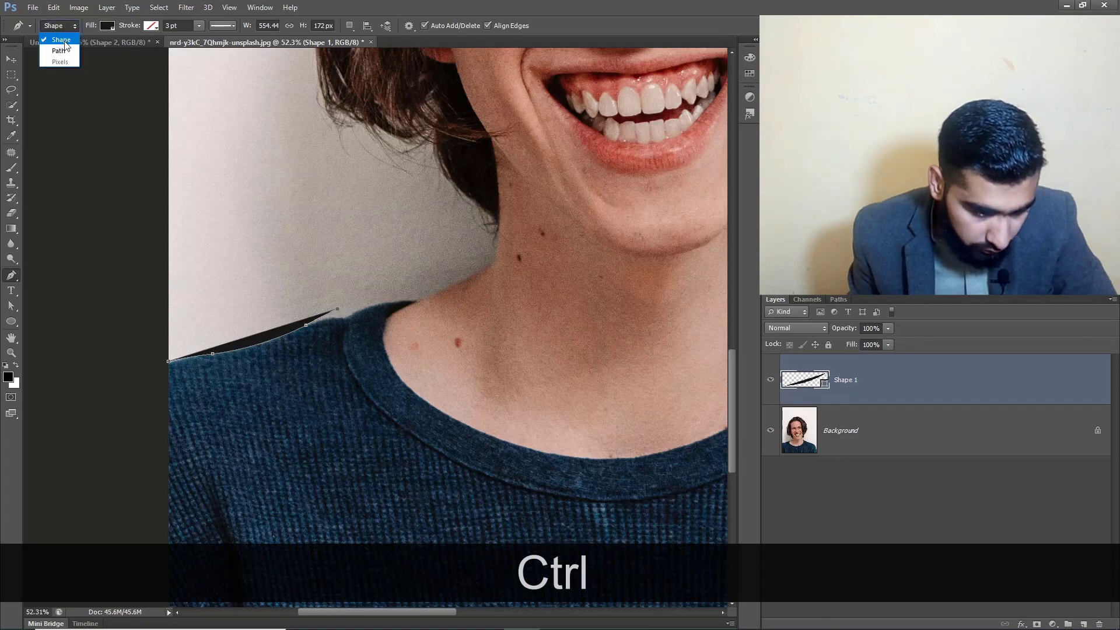
left_click(60, 51)
key("ctrl+z")
key("ctrl+z")
key("ctrl+z")
key("ctrl+z")
key("ctrl+z")
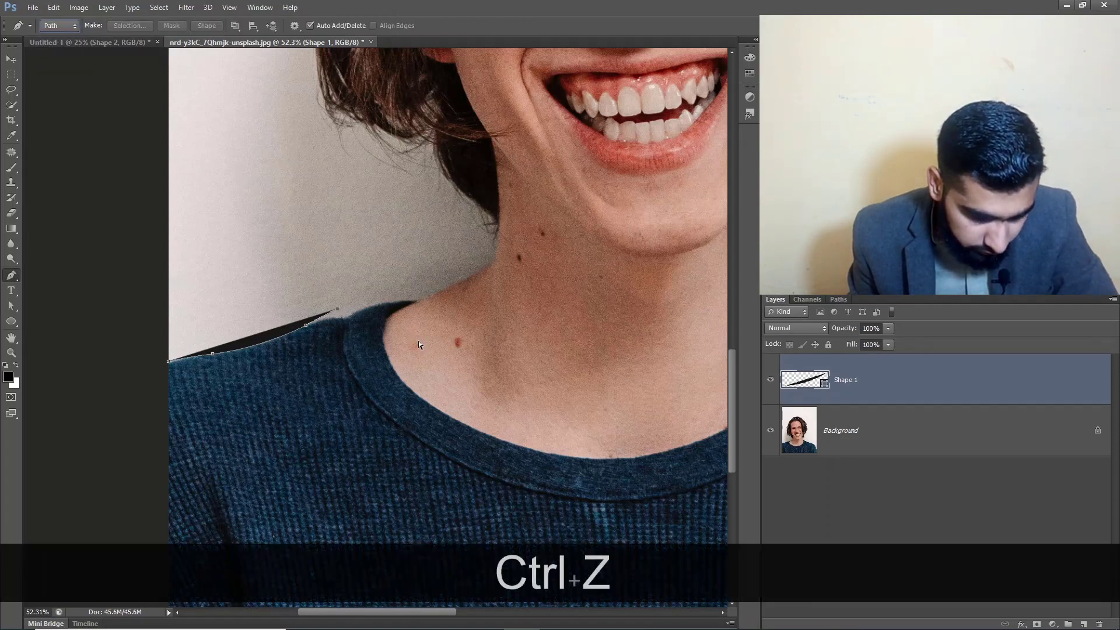
key("ctrl+alt+z")
key("ctrl+alt+z")
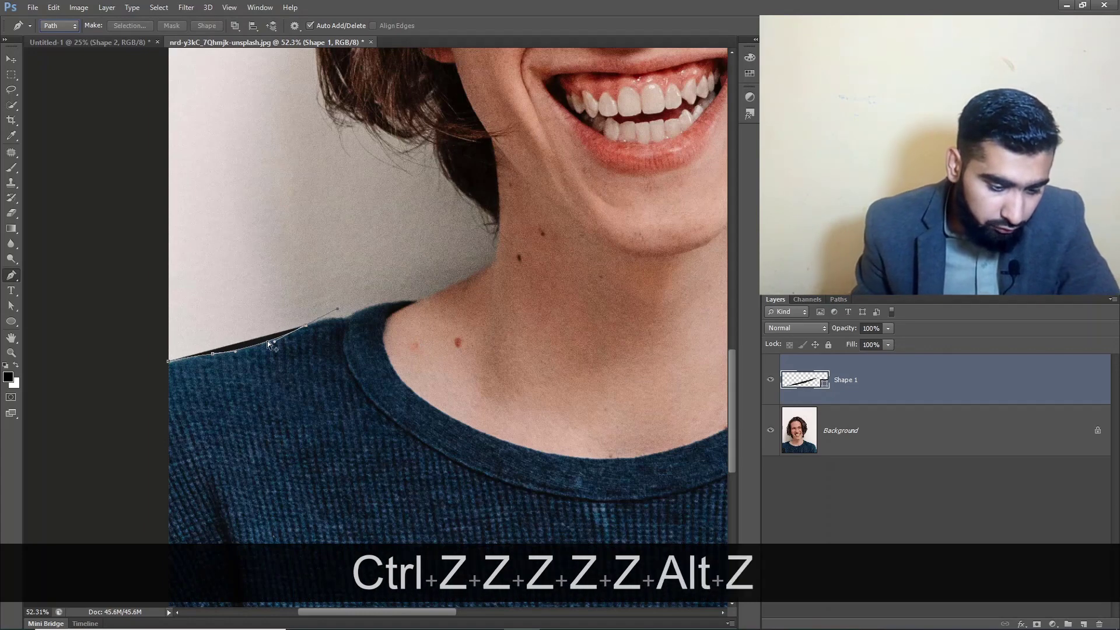
key("ctrl+z")
key("ctrl+alt+z")
key("ctrl+alt+z")
key("ctrl+alt+z")
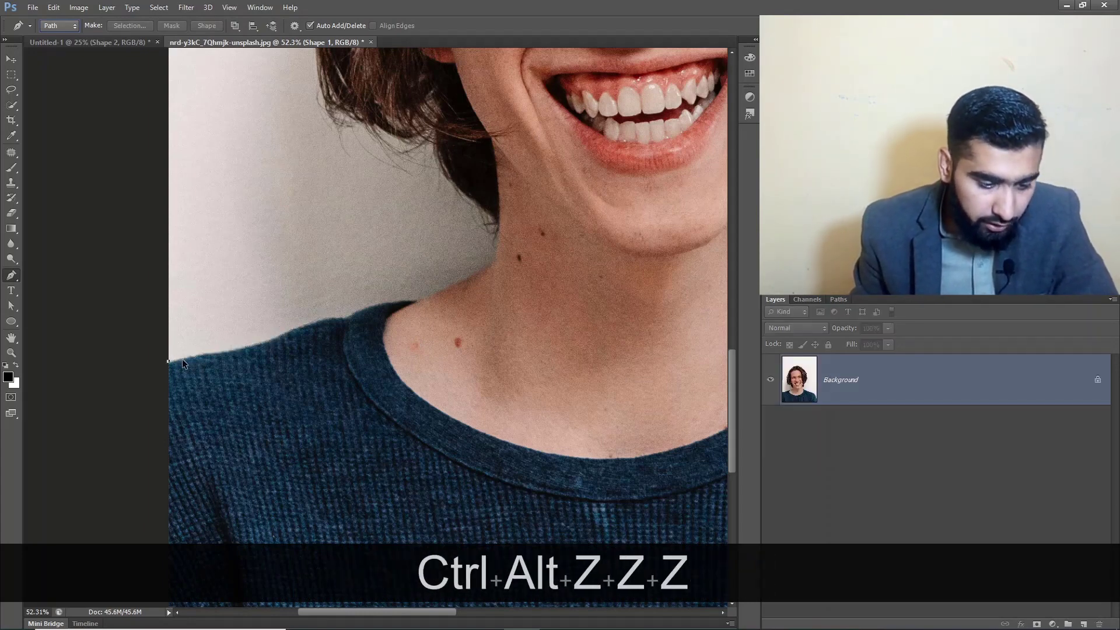
key("ctrl+alt+z")
key("ctrl+d")
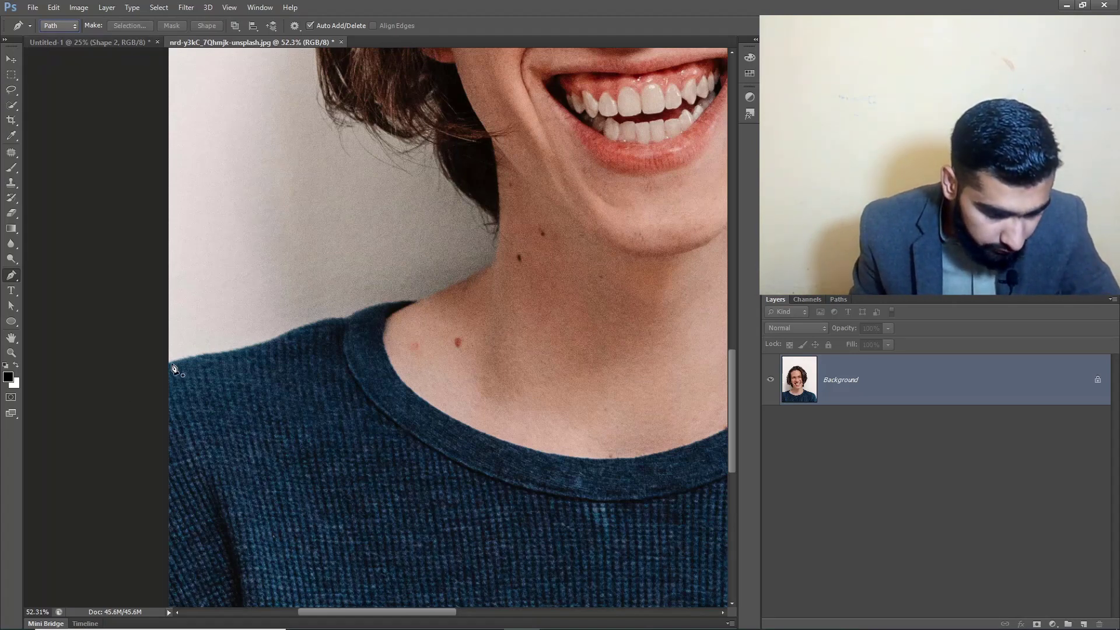
Step: Start a path at the photo's left border, add a curved anchor along the shoulder edge, and adjust its handle
left_click_drag(169, 365, 177, 366)
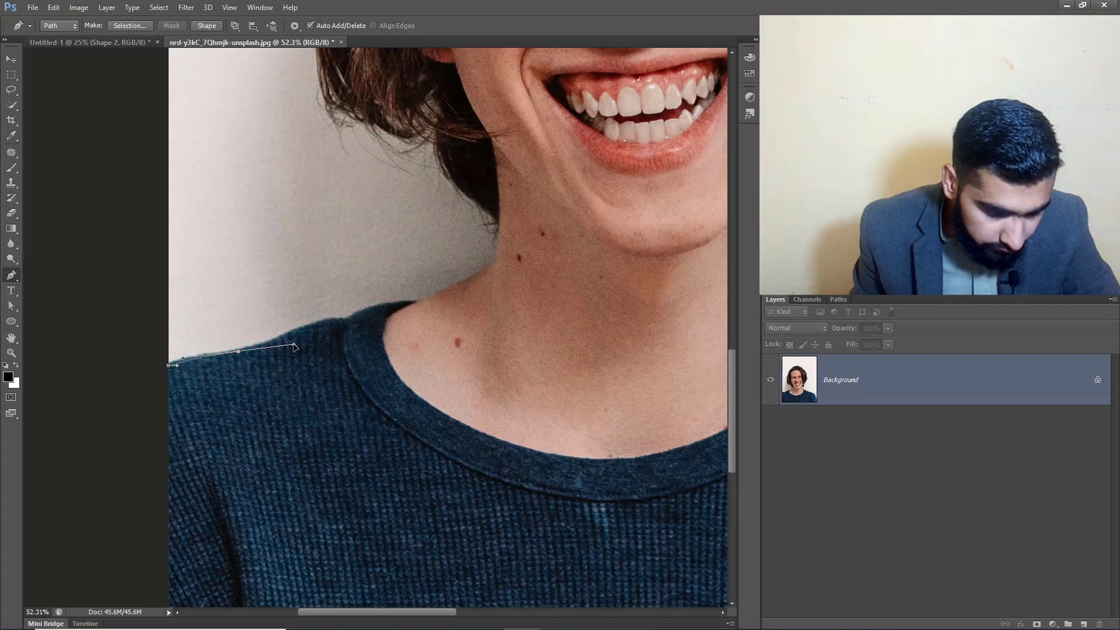
key("ctrl")
left_click_drag(275, 340, 286, 354)
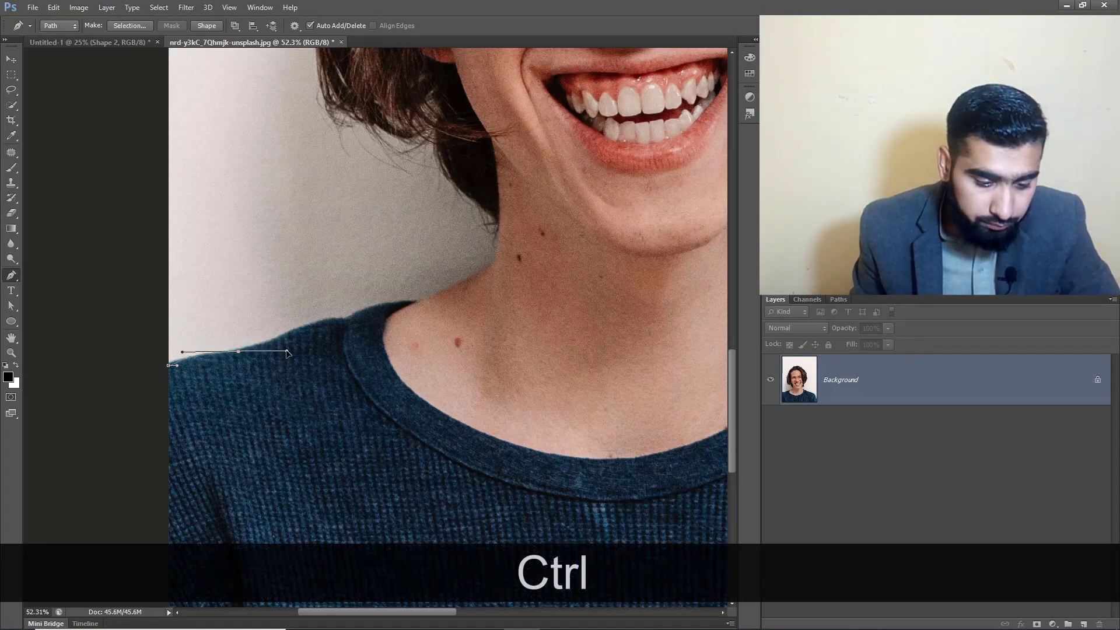
mouse_move(289, 352)
left_mouse_down()
mouse_move(279, 341)
mouse_move(290, 360)
left_mouse_up()
Step: Try a curved anchor where the shoulder meets the collar, adjust its handles, and undo these changes
left_click_drag(347, 321, 390, 324)
mouse_move(303, 318)
left_mouse_down()
mouse_move(305, 291)
mouse_move(302, 322)
left_mouse_up()
key("ctrl+z")
left_click(345, 321, "alt")
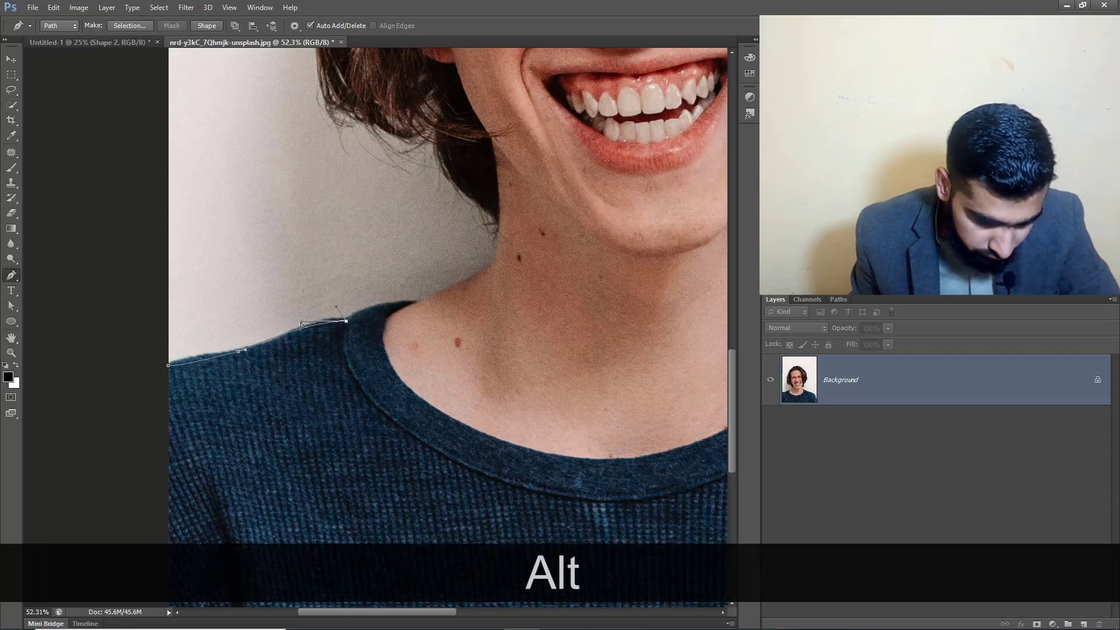
key("ctrl+z")
key("ctrl+z")
key("ctrl+z")
key("ctrl+alt+z")
key("ctrl+alt+z")
Step: Continue the path with curved anchors along the collar to the base of the neck, adjusting the last anchor's handle
left_click_drag(306, 311, 352, 326)
mouse_move(415, 301)
left_mouse_down()
mouse_move(433, 316)
mouse_move(424, 302)
left_mouse_up()
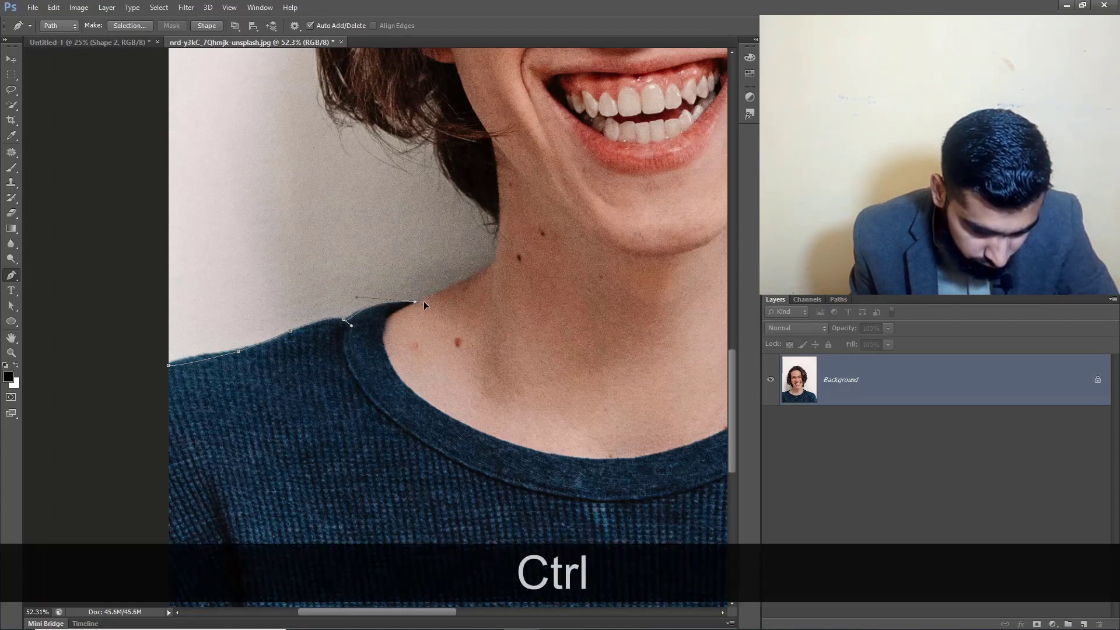
left_click_drag(499, 270, 423, 302)
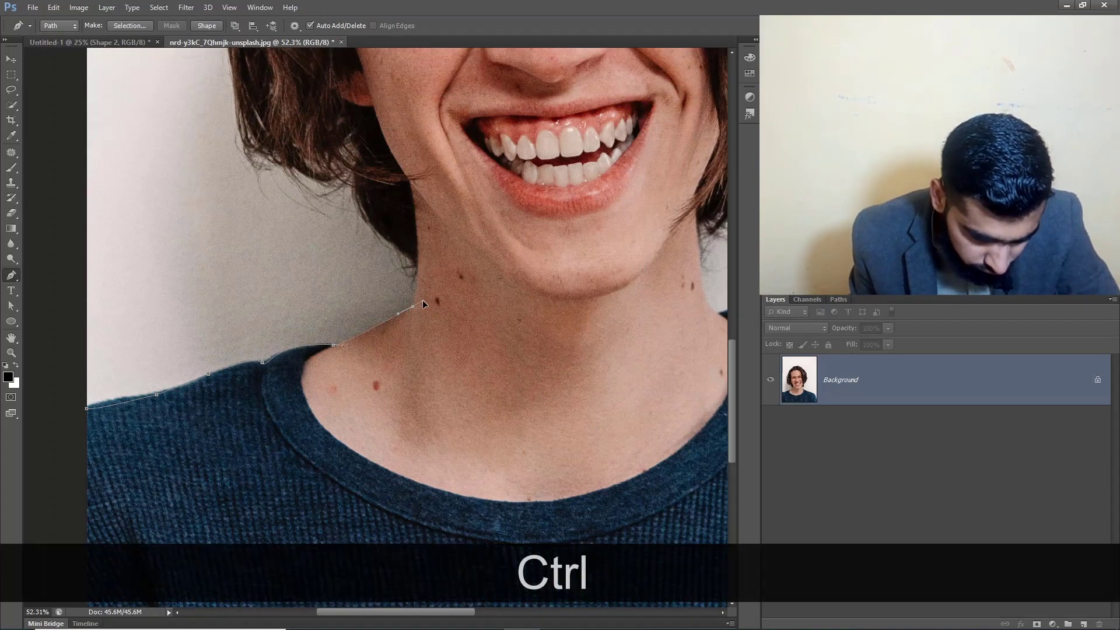
key("ctrl+shift+z")
key("ctrl+alt+z")
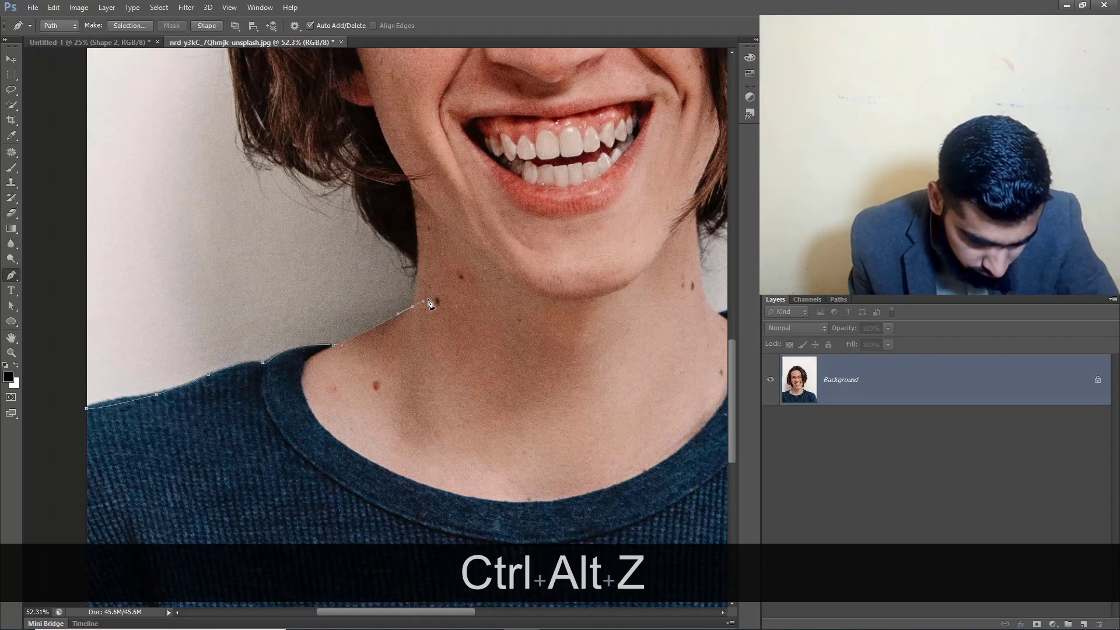
Step: Trace the path up the neck, along the hair's lower edge, and up the outer hair on the photo's left side
left_click(415, 264)
left_click_drag(355, 188, 354, 146)
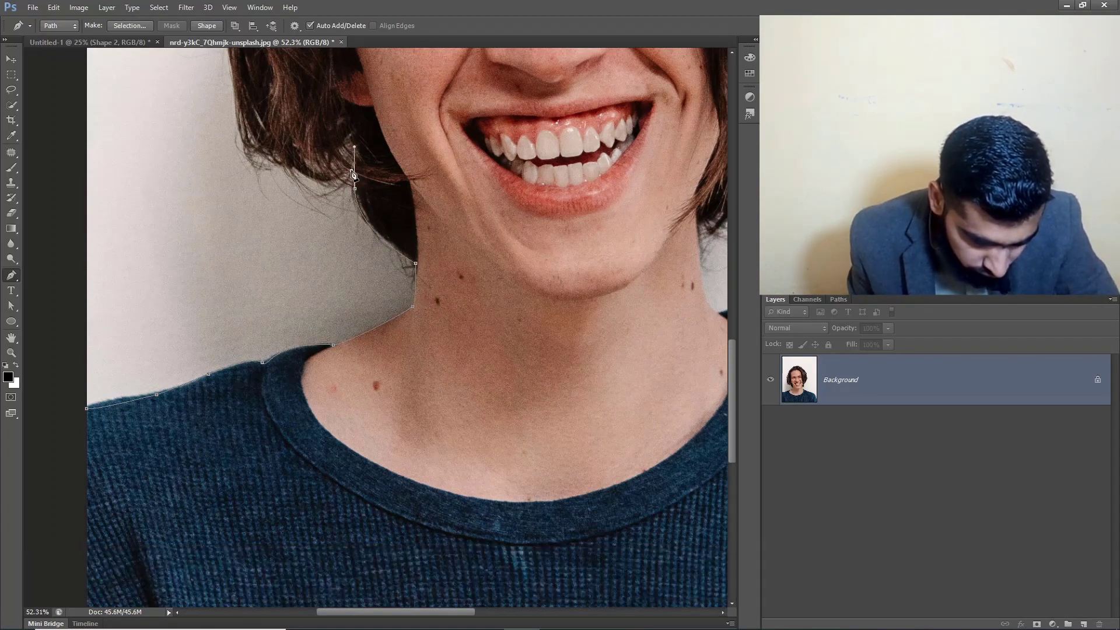
left_click_drag(246, 137, 263, 339)
left_click_drag(249, 242, 263, 407)
left_click(261, 425, "alt")
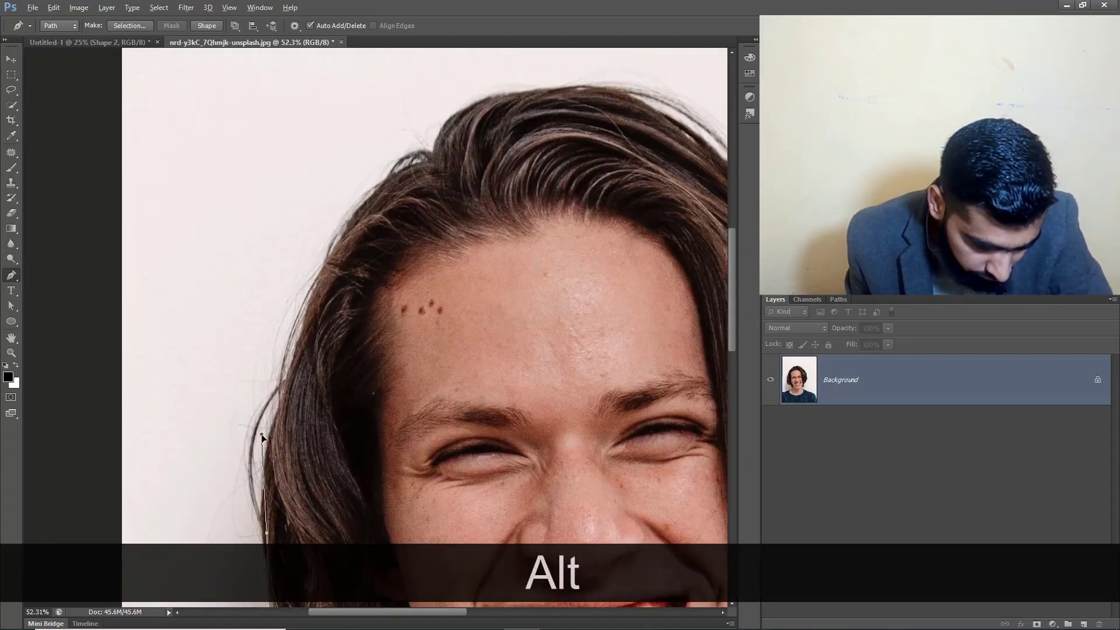
Step: Undo the anchor beside the temple hair, and continue the path with curved anchors up towards the crown
mouse_move(301, 339)
left_mouse_down()
mouse_move(321, 304)
mouse_move(302, 335)
mouse_move(306, 323)
left_mouse_up()
key("ctrl+z")
key("ctrl+z")
left_click_drag(355, 234, 333, 334)
left_click_drag(383, 270, 413, 253)
key("ctrl")
Step: Carry the path over the top of the head and down the outer hair on the photo's right side with curved anchors
left_click_drag(587, 185, 397, 184)
left_click_drag(204, 193, 190, 185, "ctrl")
left_click_drag(514, 263, 546, 288)
left_click_drag(623, 398, 615, 284)
left_click(586, 268)
left_click_drag(616, 366, 607, 415)
Step: Trace the path around the hair's lower tips, down the right side of the neck, and onto the sweater collar
left_click_drag(568, 501, 504, 558)
left_click_drag(539, 578, 477, 308)
left_click_drag(426, 340, 404, 342)
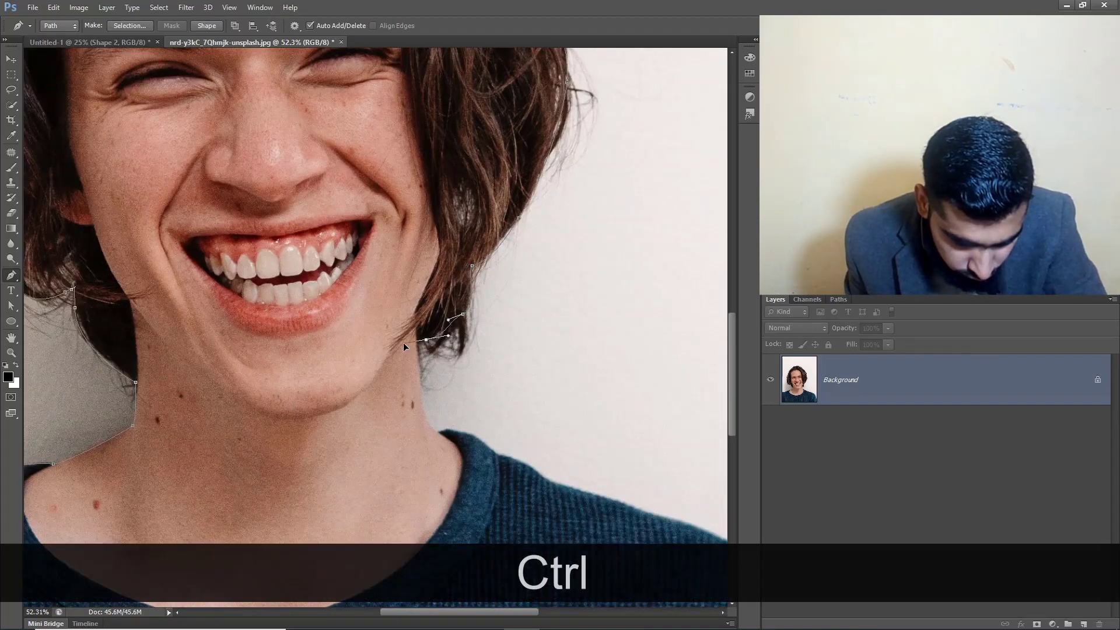
left_click(417, 343)
left_click(427, 419)
left_click(439, 431)
key("ctrl+z")
mouse_move(439, 432)
left_mouse_down()
mouse_move(456, 437)
mouse_move(447, 434)
left_mouse_up()
Step: Try curved anchors from the collar along the sweater's right shoulder, and undo them
left_click_drag(501, 458, 353, 295)
left_click(501, 343)
left_click_drag(501, 343, 551, 396)
key("ctrl+x")
left_click_drag(376, 300, 396, 323)
key("ctrl+z")
Step: Trace the path past the collar's edge and along the sweater's right shoulder, adjusting the shoulder anchor's handle
left_click(337, 283)
left_click_drag(354, 295, 345, 289)
left_click_drag(639, 406, 718, 472)
key("space")
left_click_drag(586, 447, 318, 202)
left_click_drag(451, 225, 377, 165, "ctrl")
Step: Run the path down the right sleeve and along the photo's bottom edge, and close it at the starting anchor on the left border
left_click_drag(430, 325, 436, 392)
left_click(431, 401)
key("space")
left_click_drag(215, 363, 592, 262)
scroll(505, 240, "down", 3)
left_click(150, 269)
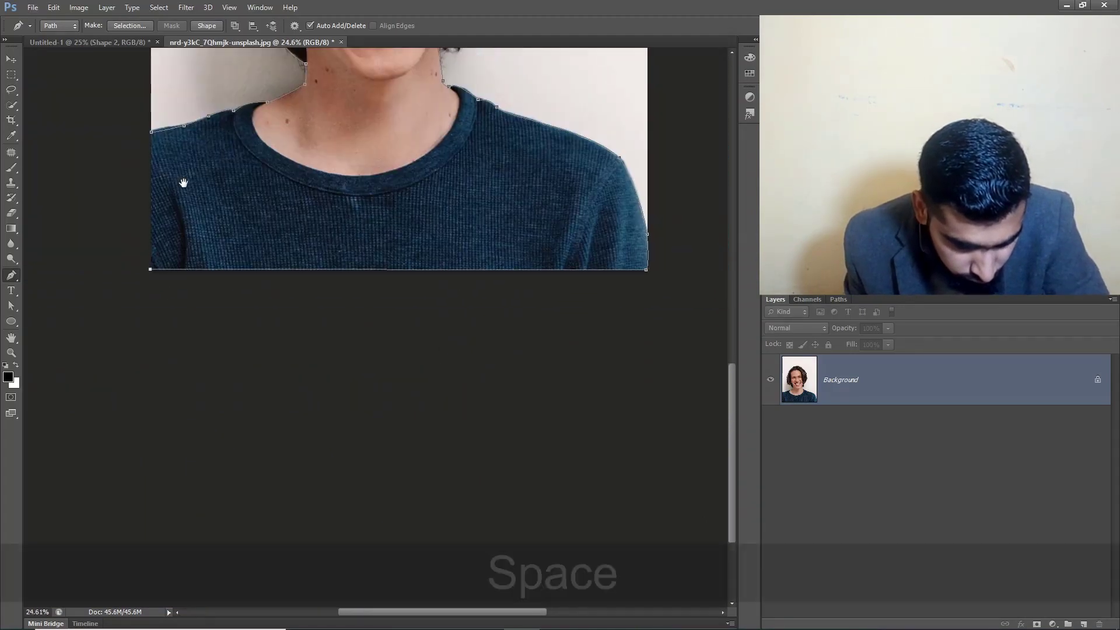
key("space")
left_click_drag(179, 175, 222, 307)
left_click(195, 262)
Step: Make a new selection from the closed path with a feather radius of 2 pixels, and invert it
scroll(248, 222, "down", 2)
scroll(274, 195, "up", 1)
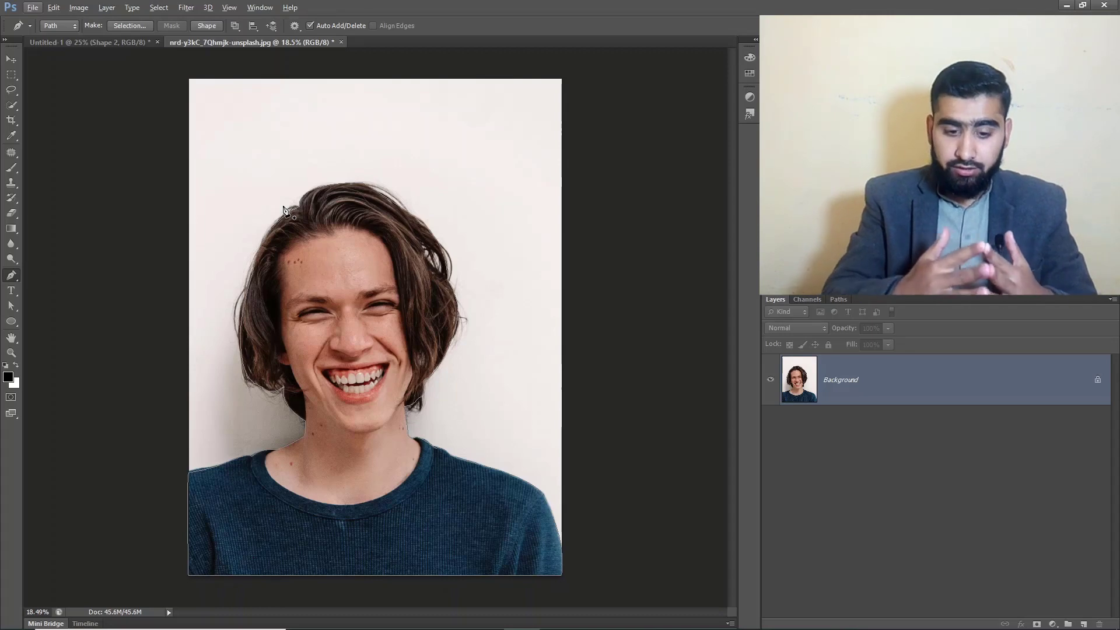
right_click(325, 297)
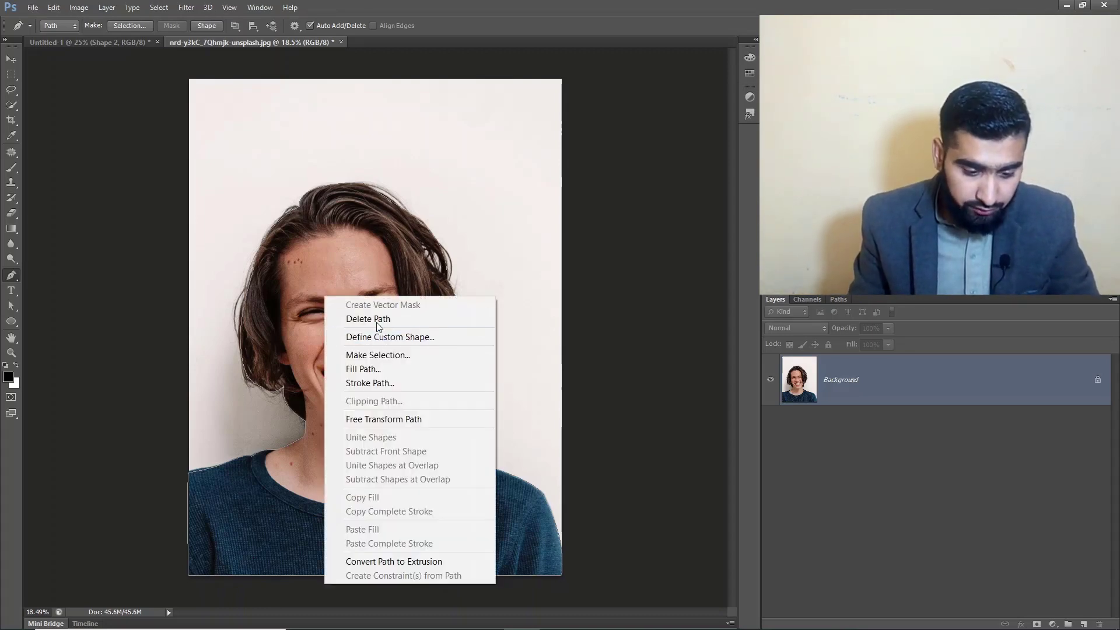
left_click(403, 354)
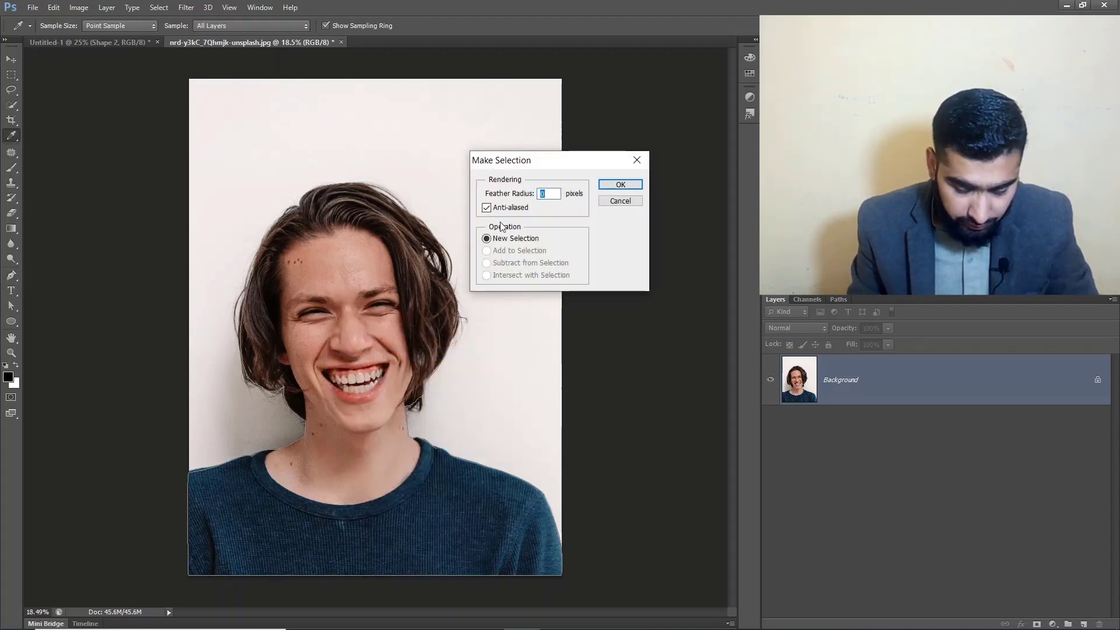
type("2")
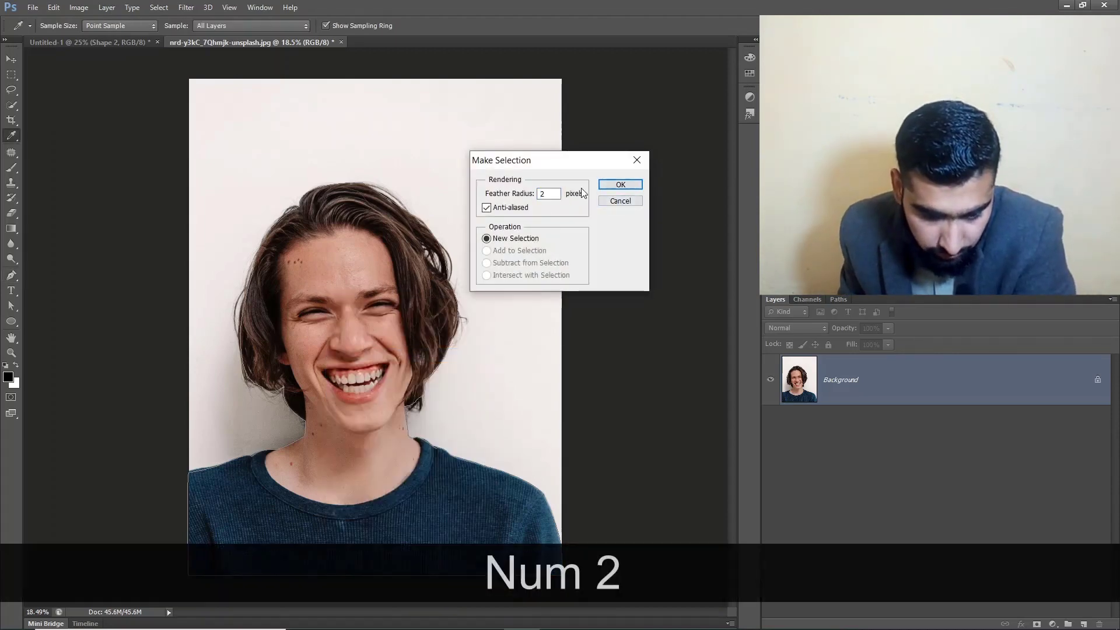
left_click(613, 185)
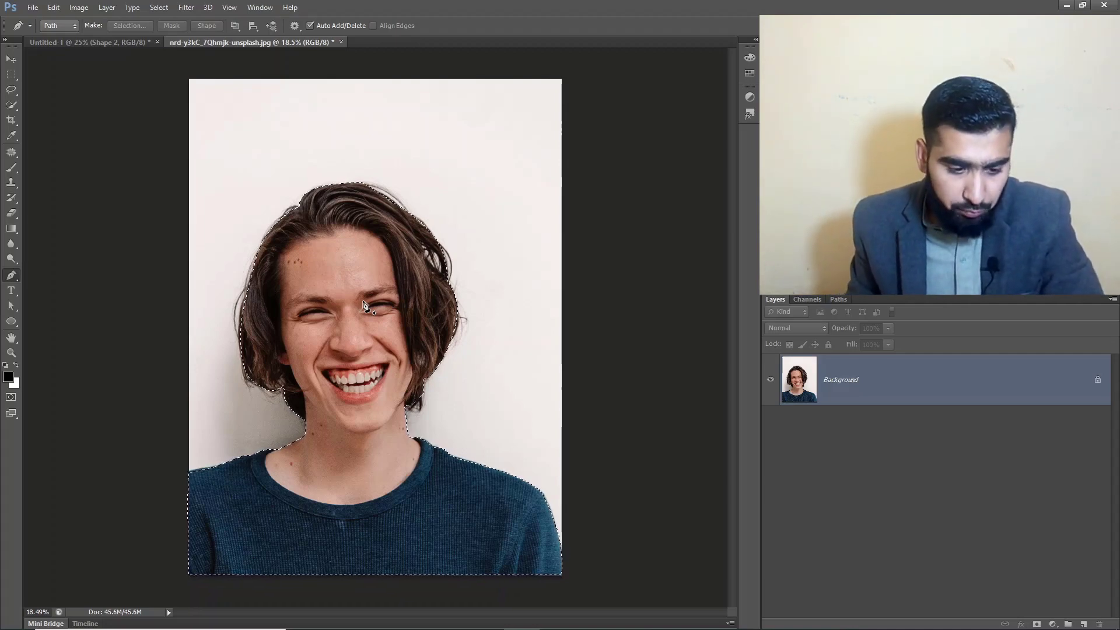
left_click(159, 7)
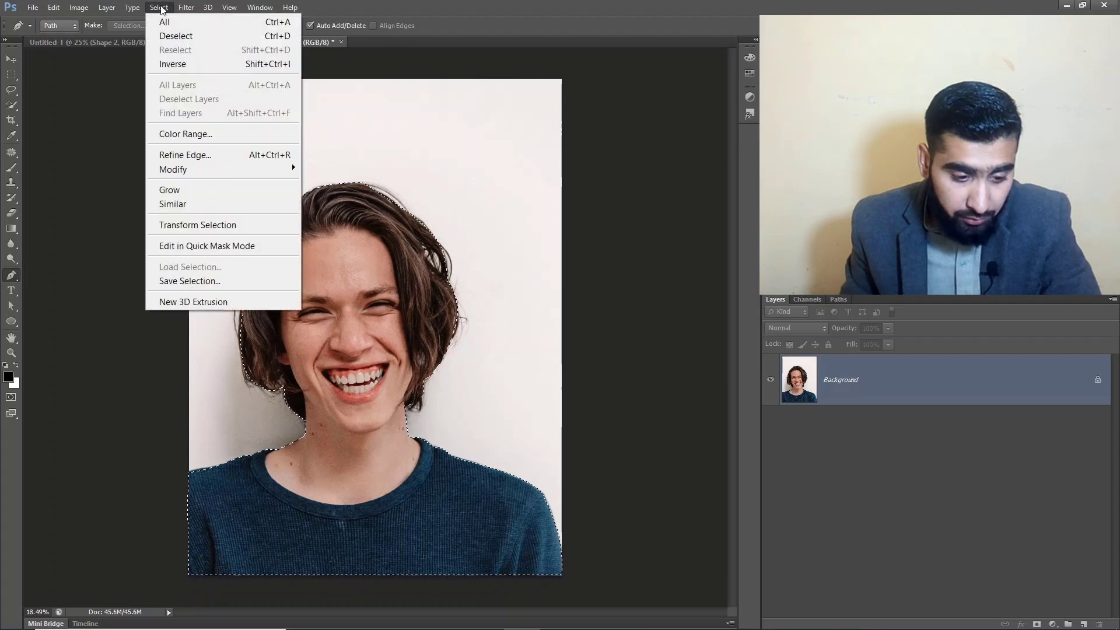
left_click(186, 64)
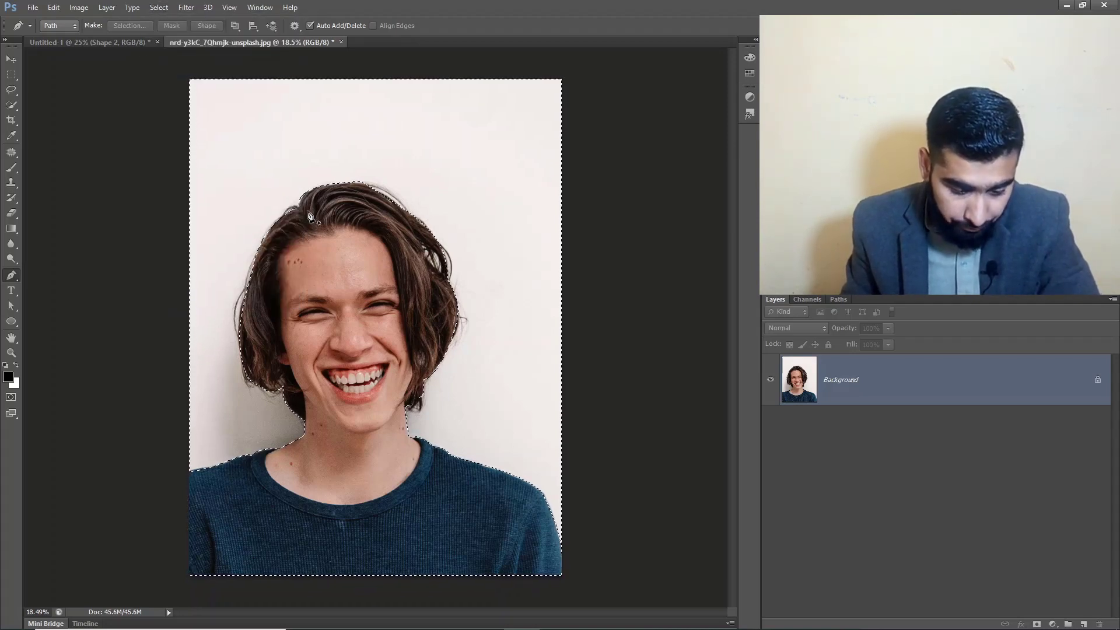
key("Delete")
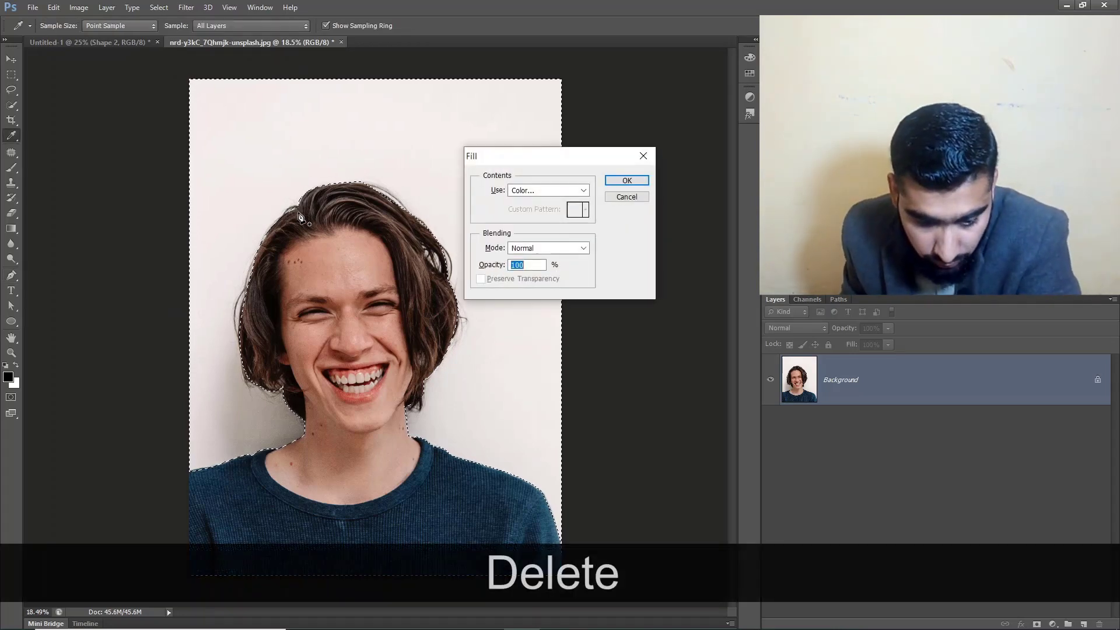
left_click(552, 189)
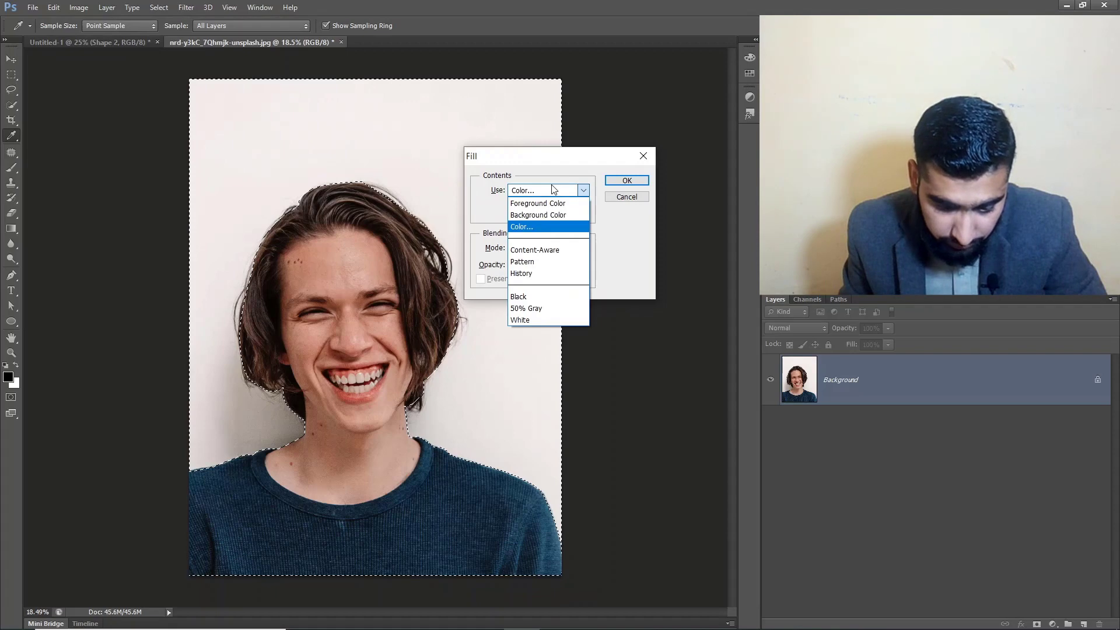
left_click(633, 199)
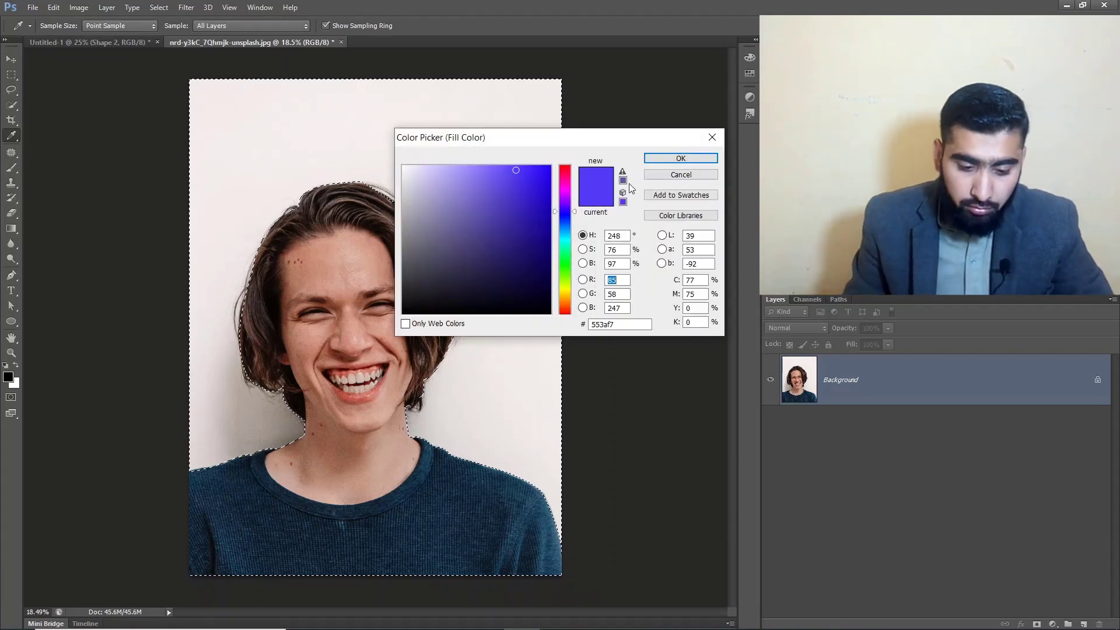
left_click(680, 158)
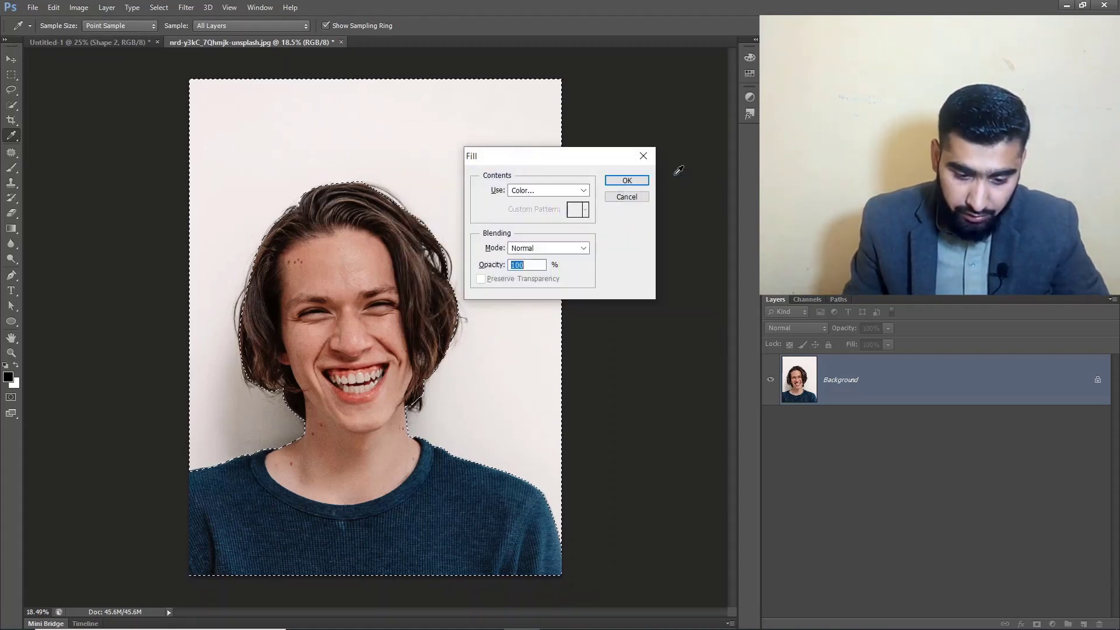
left_click(642, 155)
key("p")
Step: Convert the locked Background into a regular layer, and delete the selected backdrop around the person, clearing the selection
double_click(1044, 375)
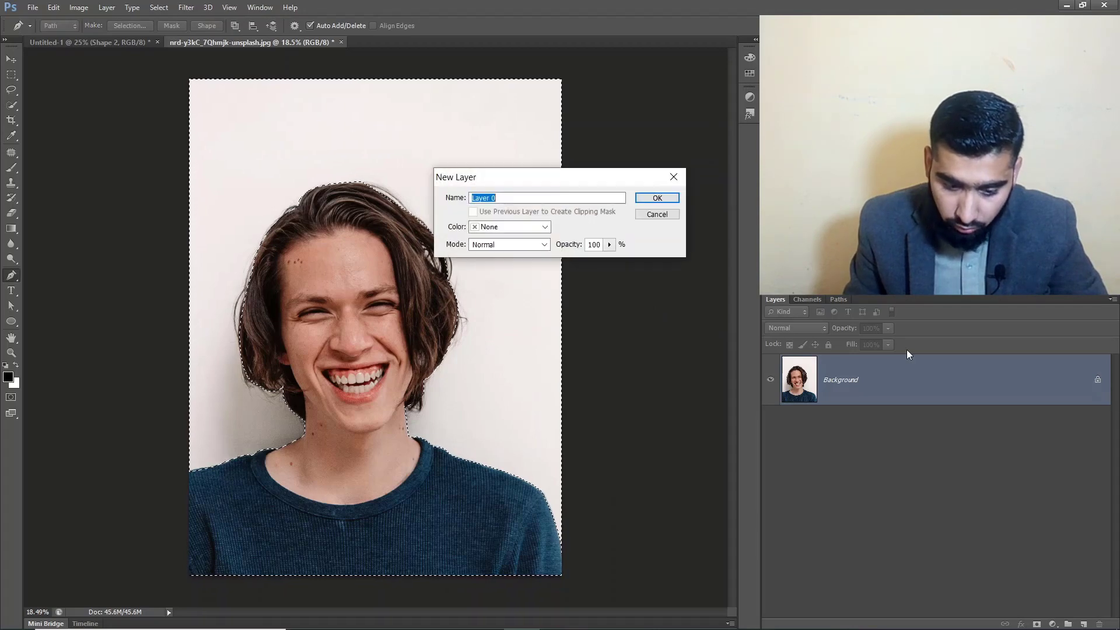
left_click(654, 199)
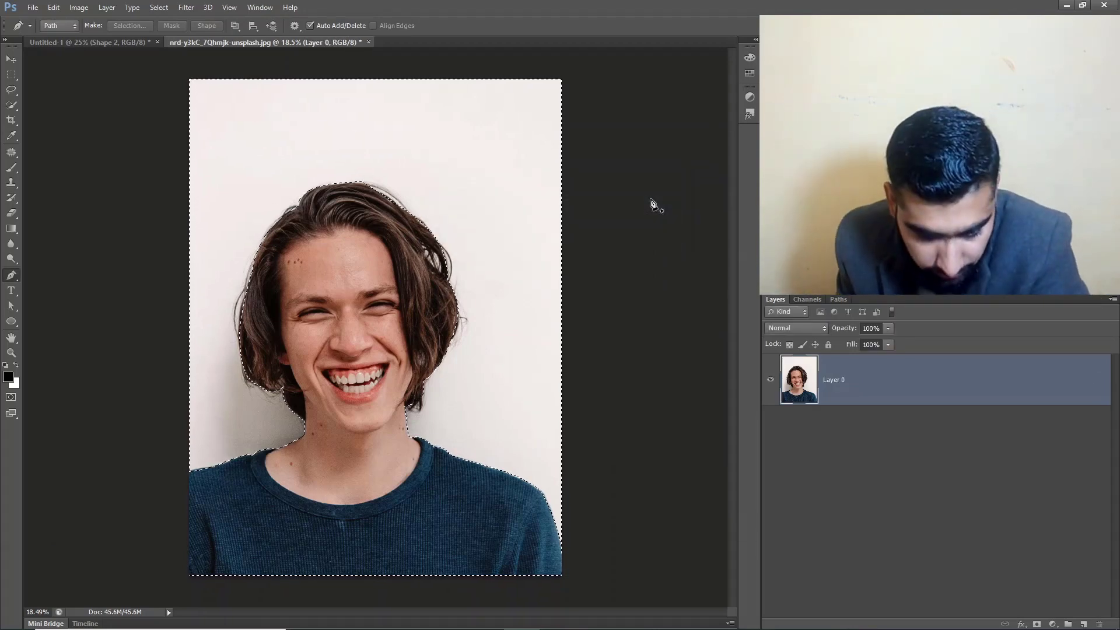
key("Delete")
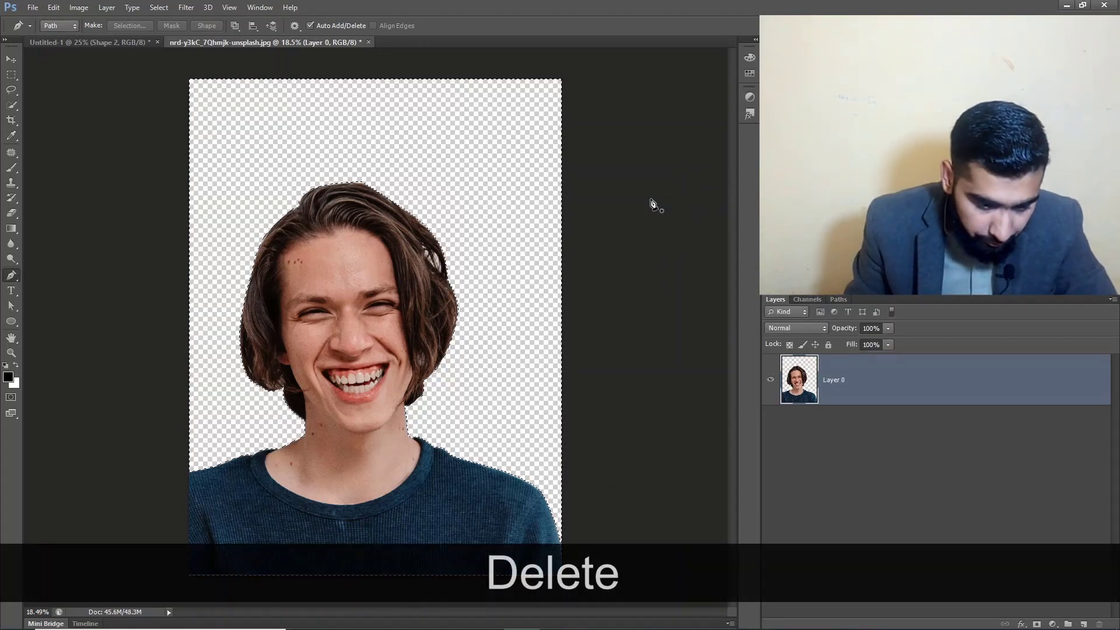
key("ctrl+d")
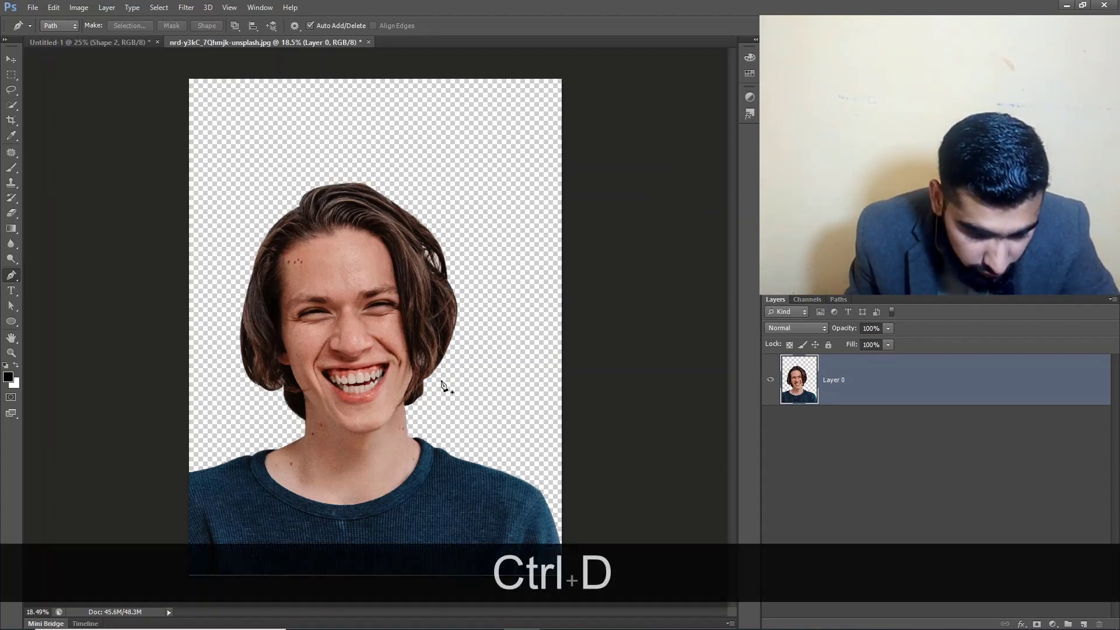